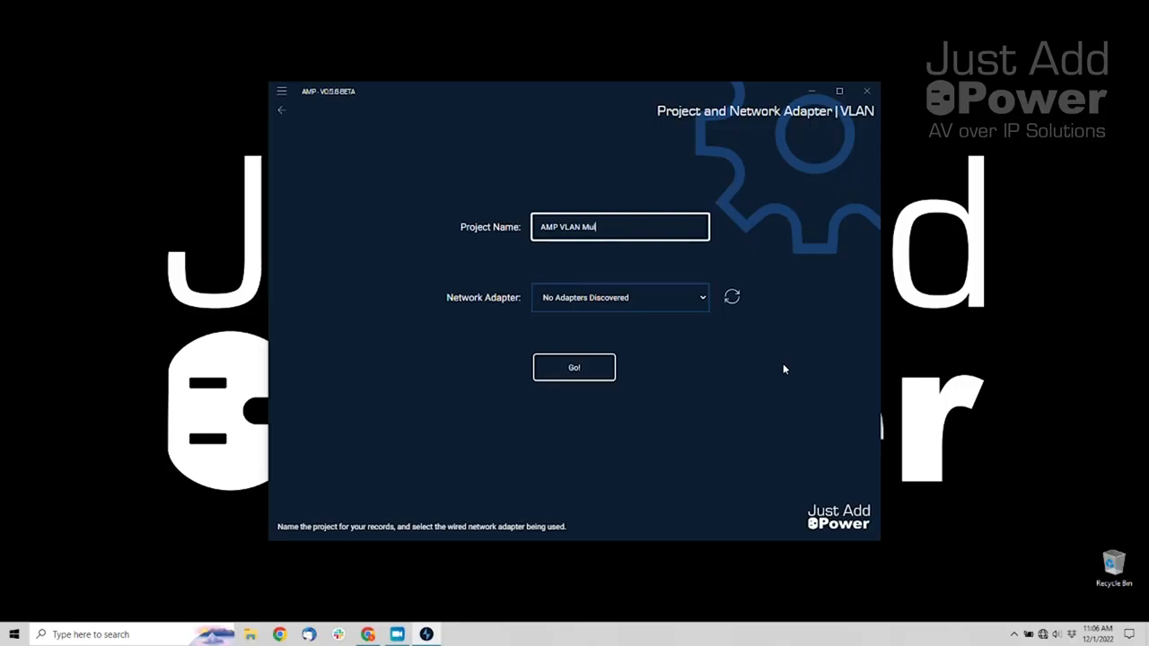
Name the project 'AMP VLAN MultiSwitch System', rescan adapters and select Ethernet, then continue
{"action": "type", "text": "System"}
{"action": "key", "text": "Tab"}
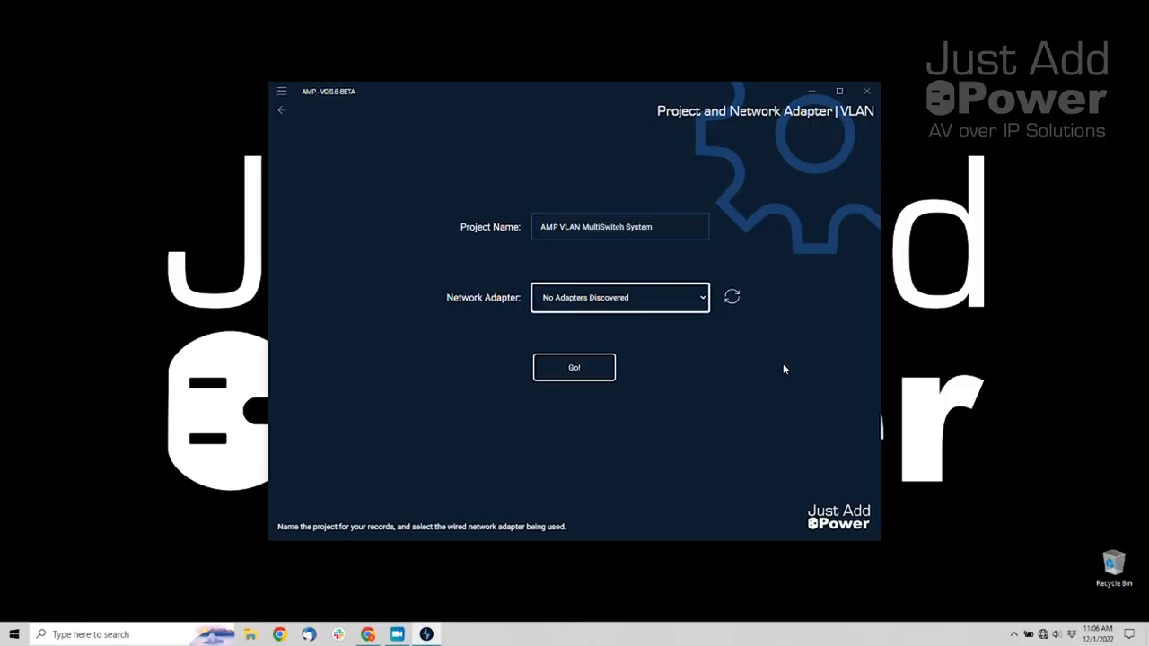
{"action": "left_click", "coordinate": [699, 296]}
{"action": "left_click", "coordinate": [701, 299]}
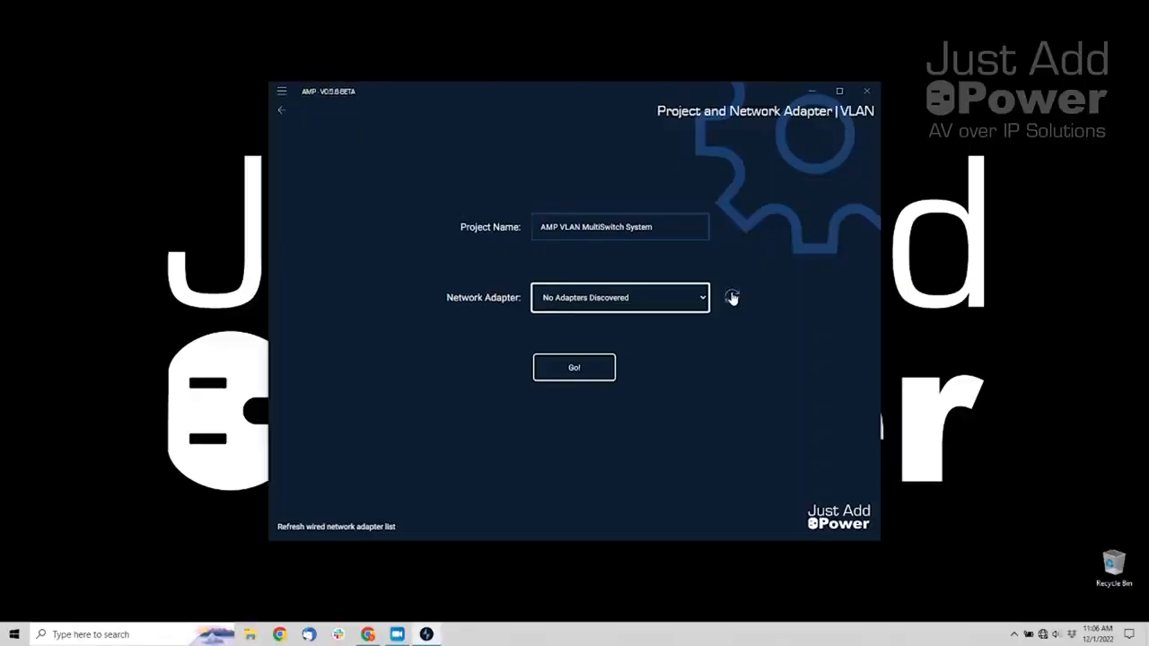
{"action": "left_click", "coordinate": [732, 297]}
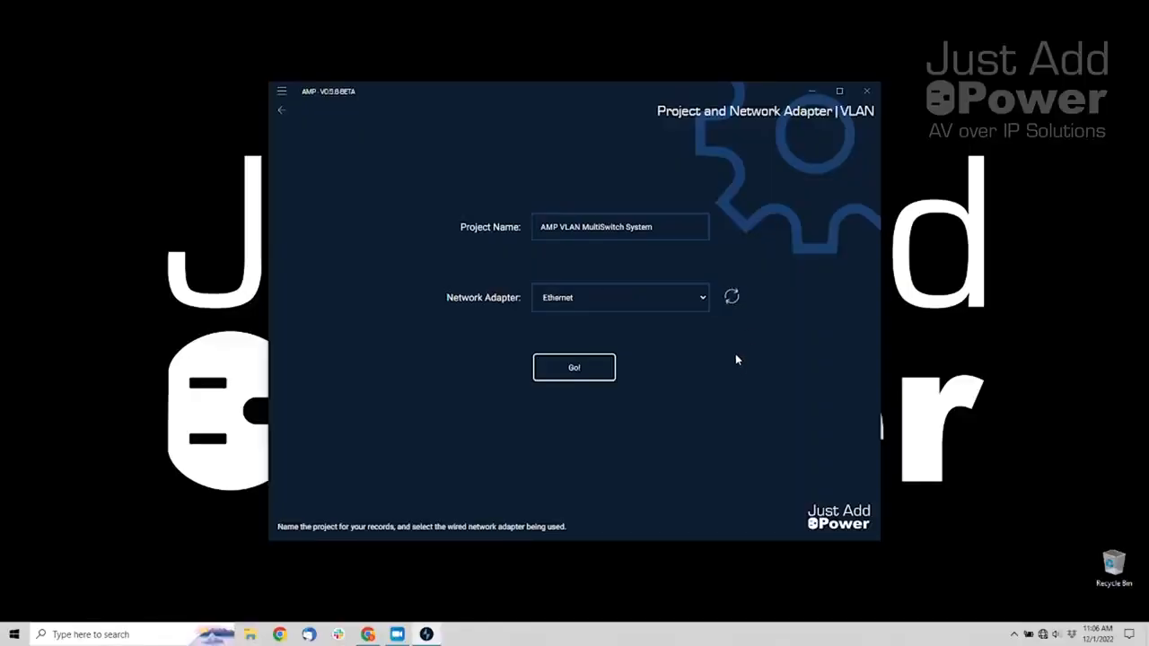
{"action": "left_click", "coordinate": [676, 300]}
{"action": "left_click", "coordinate": [670, 318]}
{"action": "left_click", "coordinate": [581, 366]}
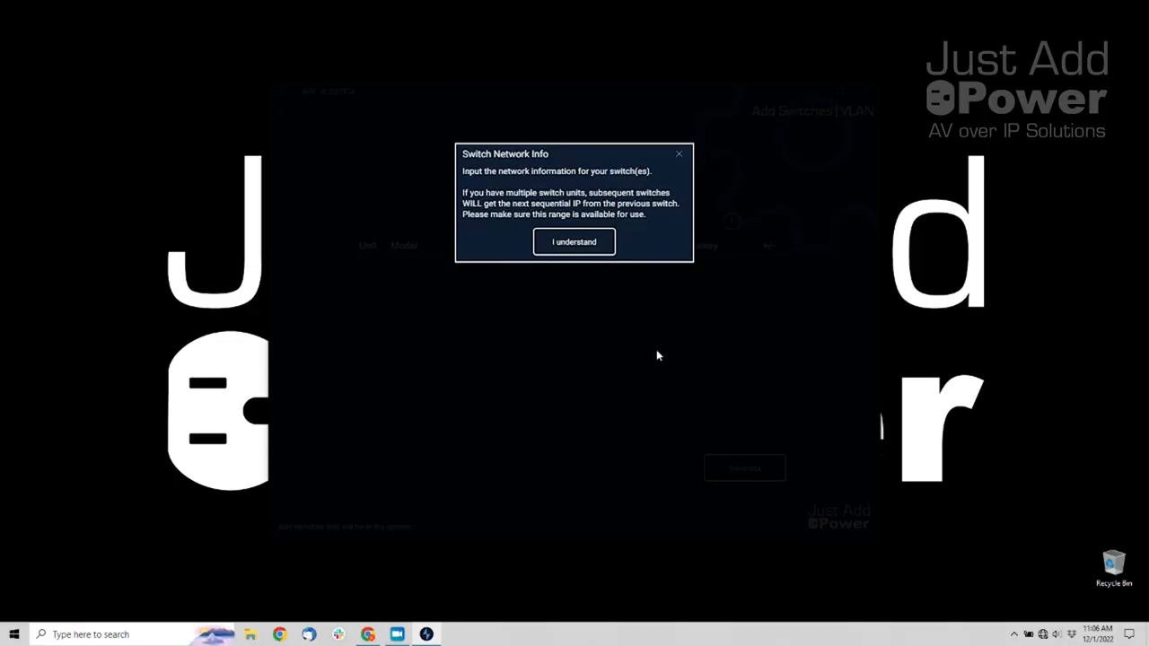
Acknowledge the network notice, choose Netgear as manufacturer, and dismiss the default login note
{"action": "left_click", "coordinate": [595, 247]}
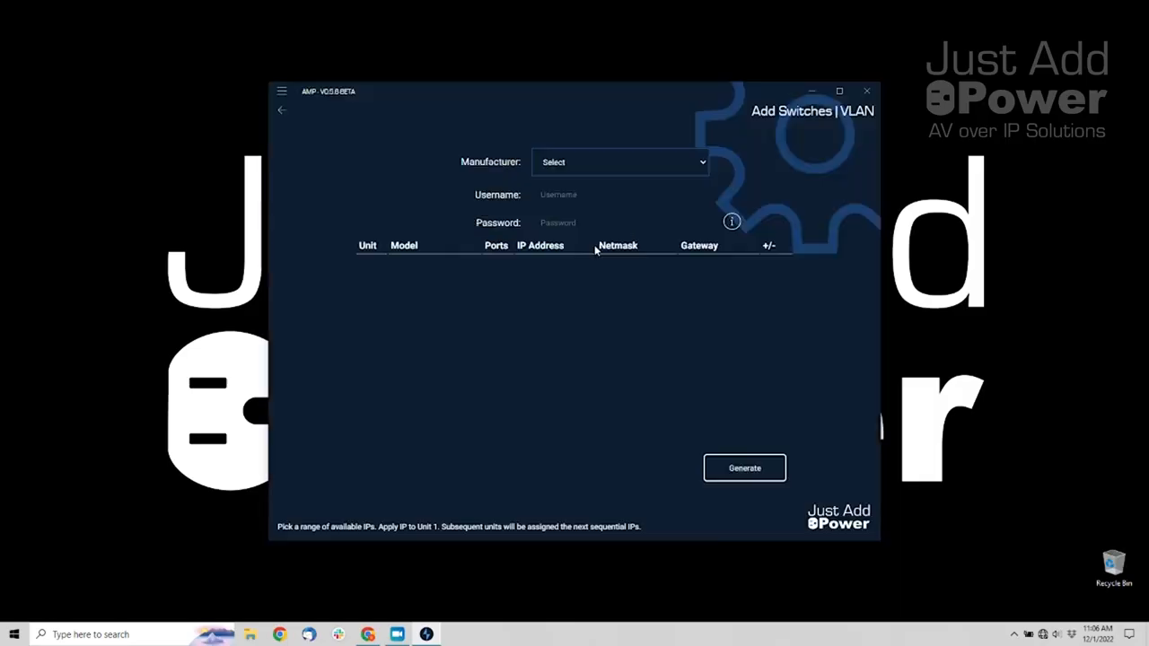
{"action": "left_click", "coordinate": [582, 164]}
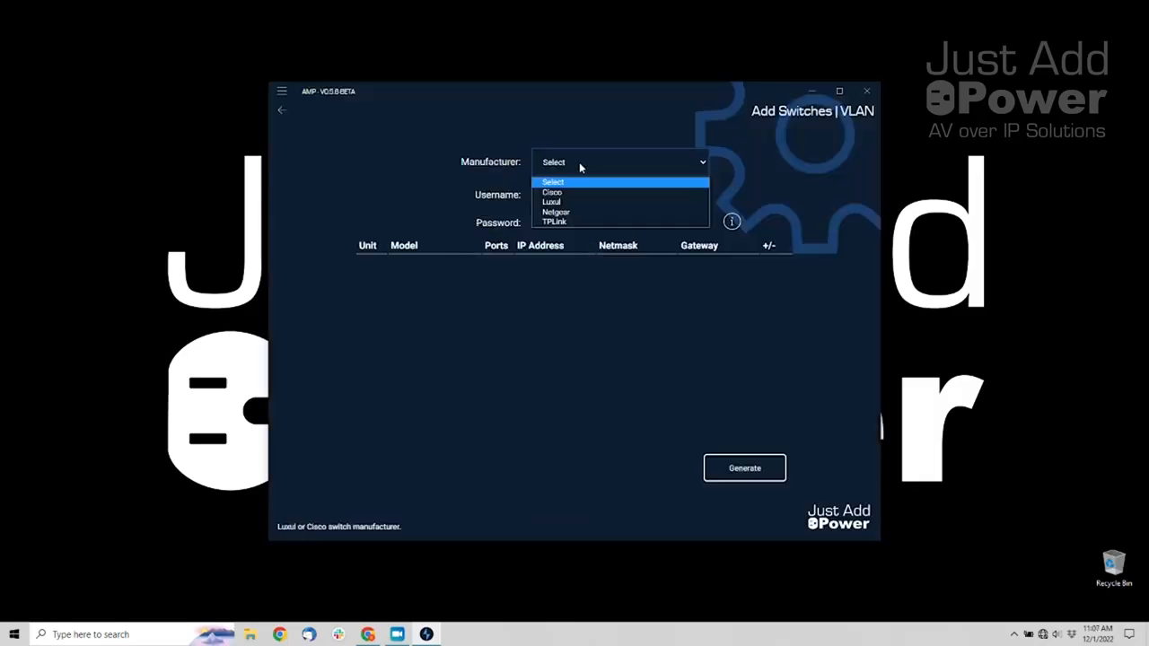
{"action": "left_click", "coordinate": [564, 212]}
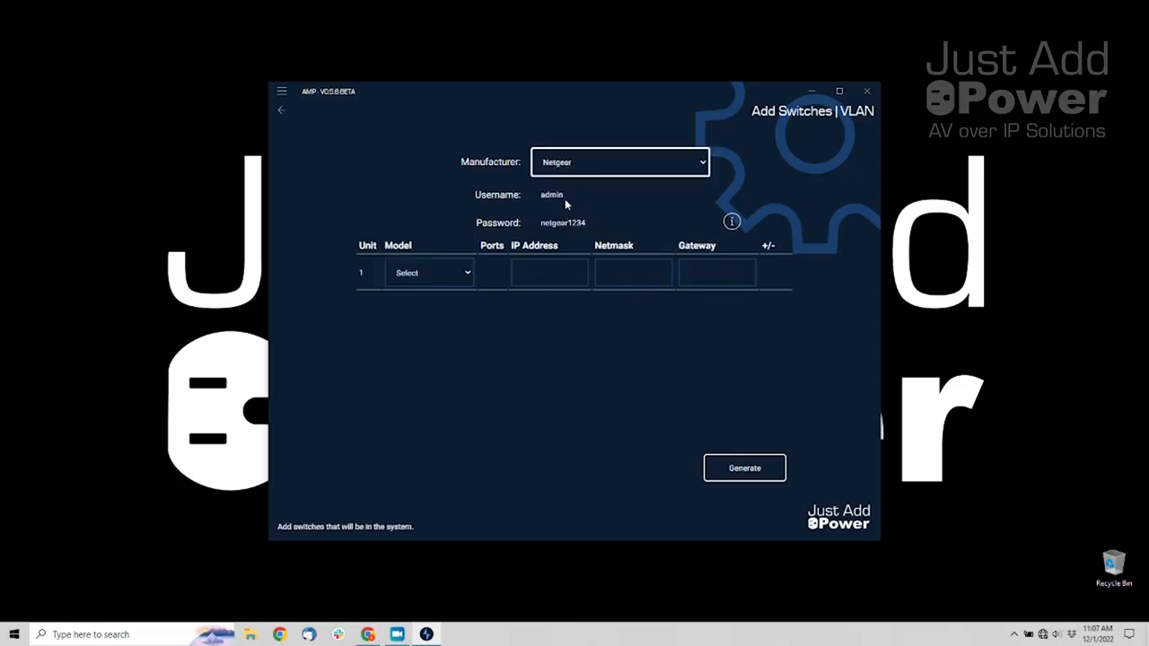
{"action": "left_click", "coordinate": [727, 223]}
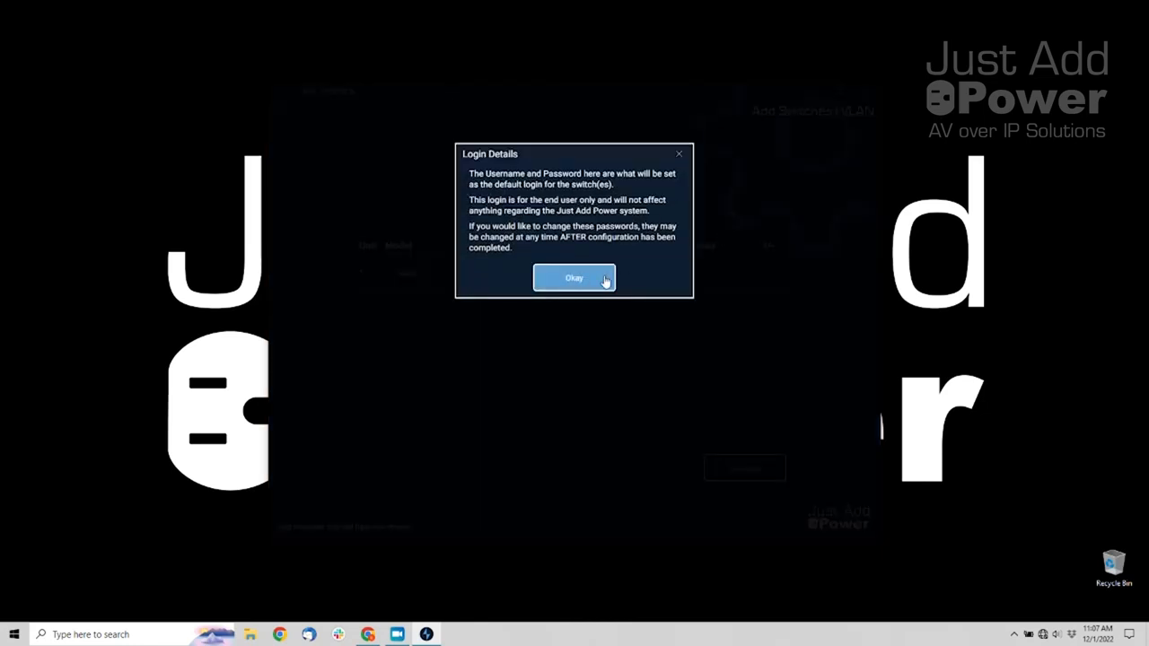
{"action": "left_click", "coordinate": [605, 281]}
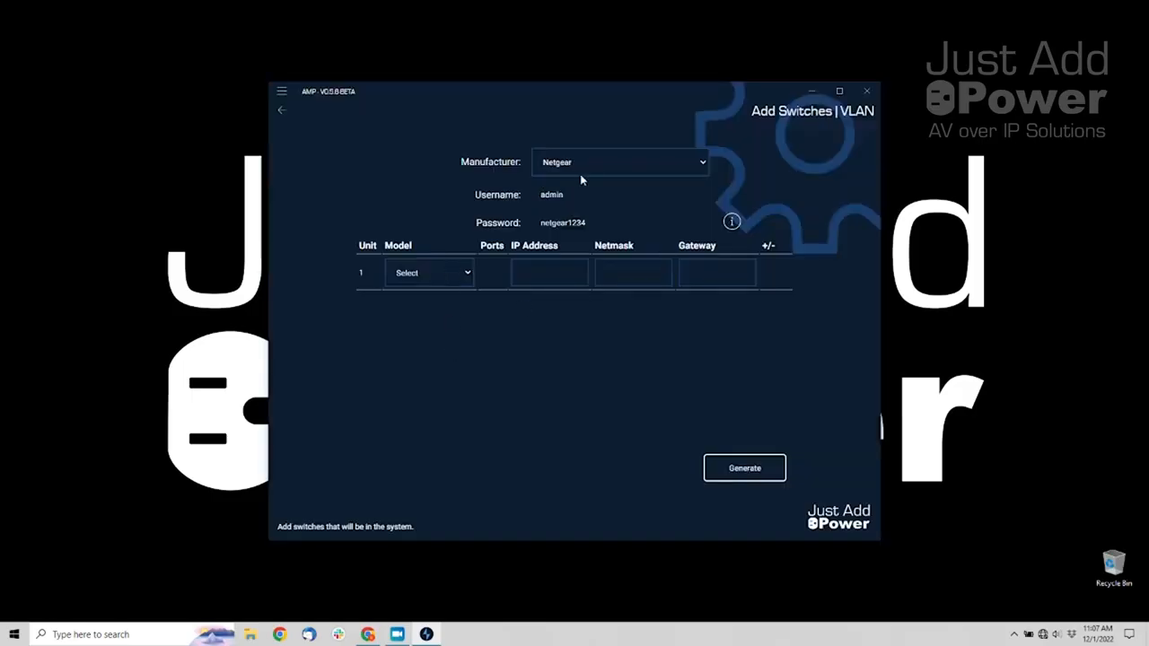
{"action": "left_click", "coordinate": [437, 275]}
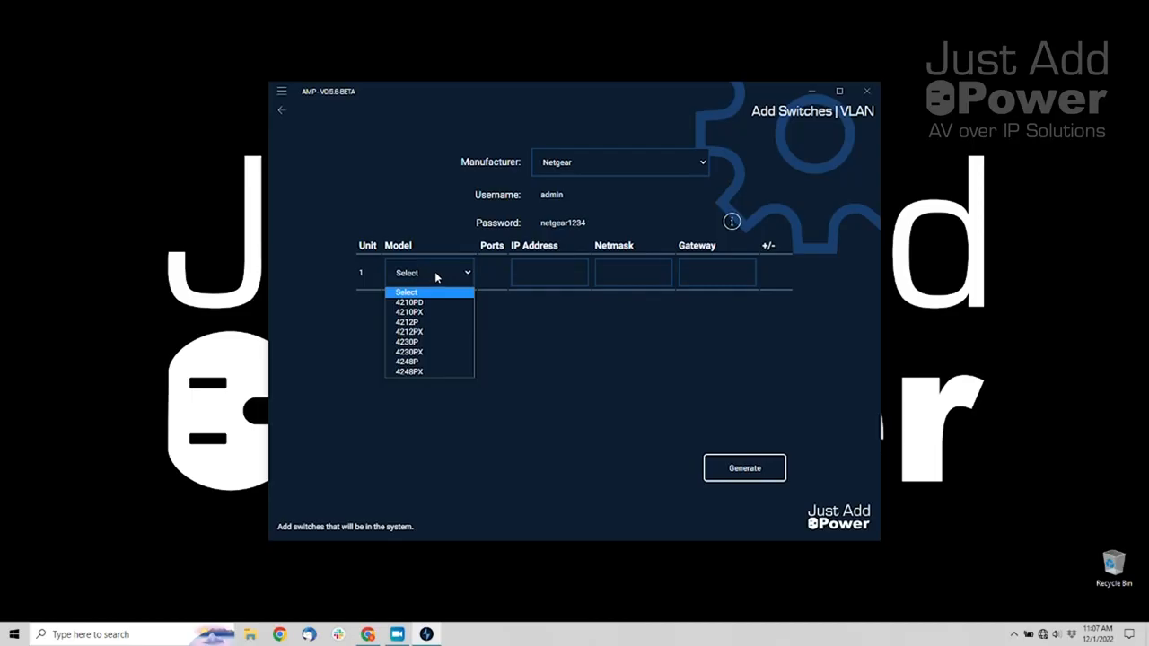
Set unit 1 to model 4212PX, add a second unit, and set it to 4212PX
{"action": "left_click", "coordinate": [433, 333]}
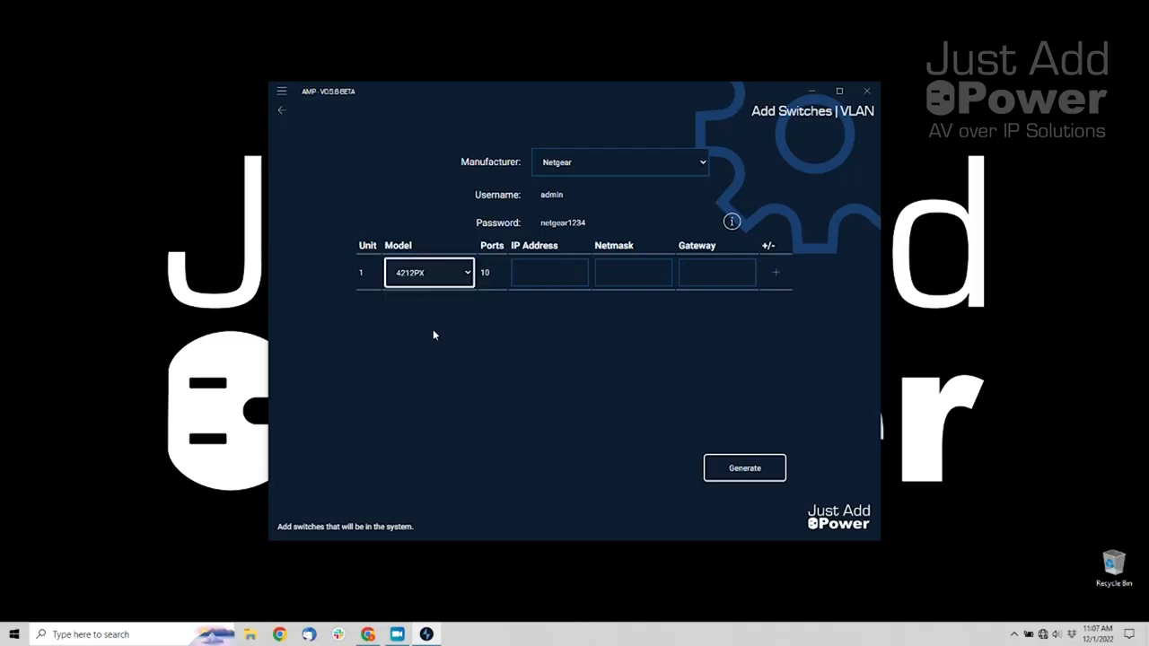
{"action": "left_click", "coordinate": [777, 275]}
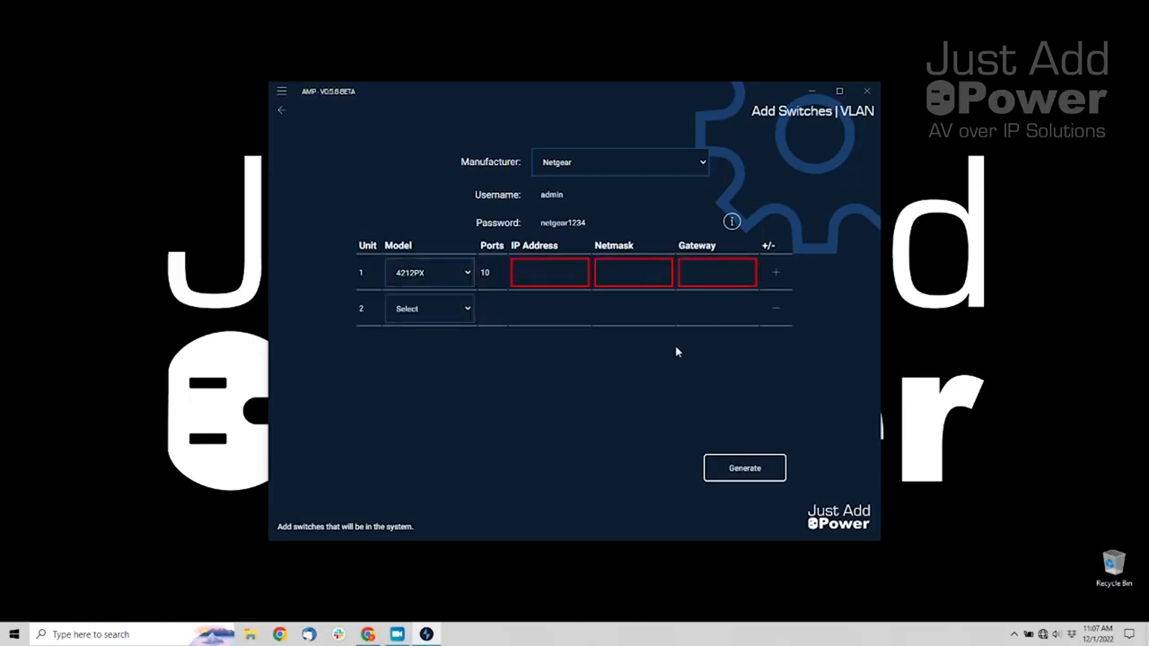
{"action": "left_click", "coordinate": [445, 309]}
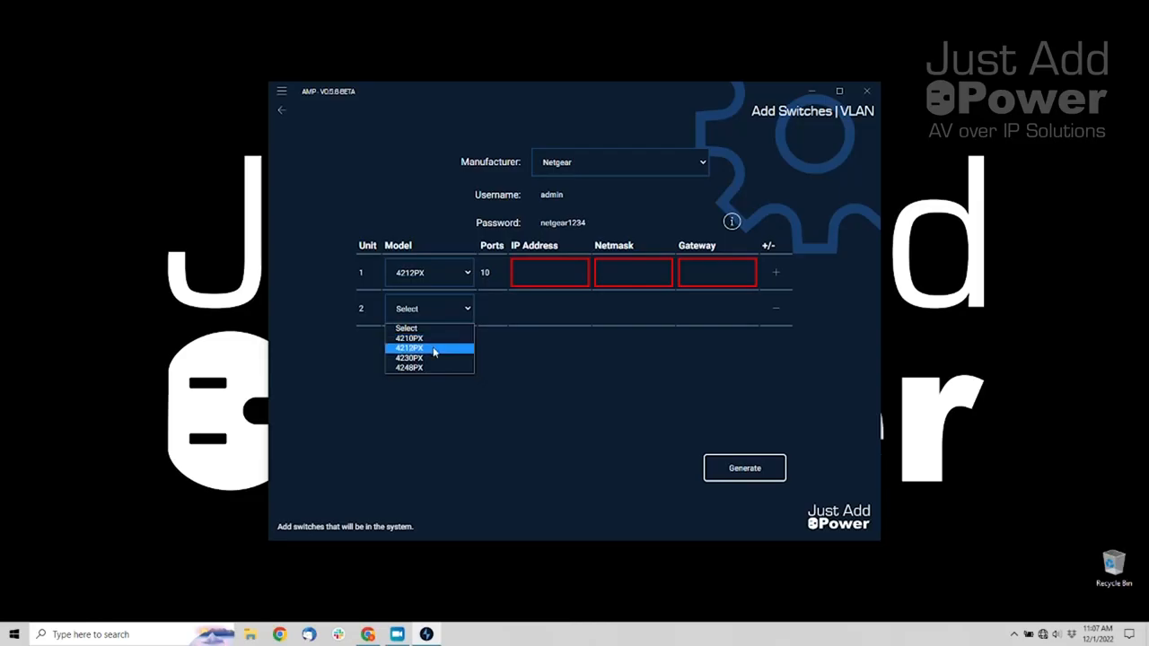
{"action": "left_click", "coordinate": [433, 347]}
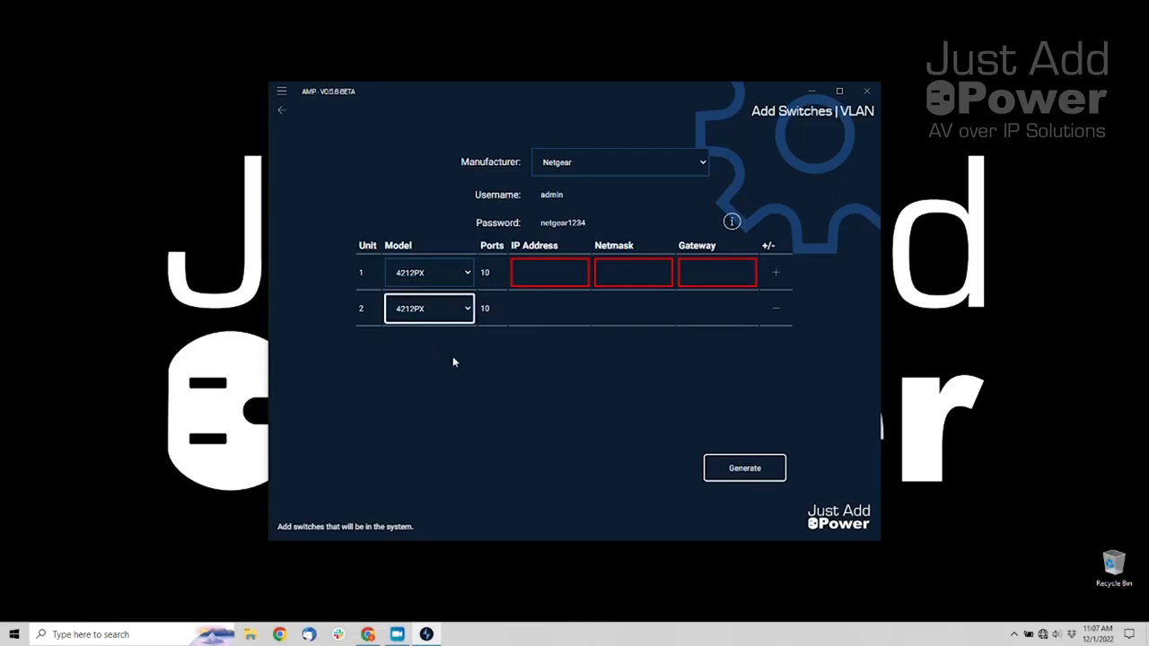
{"action": "left_click", "coordinate": [541, 271]}
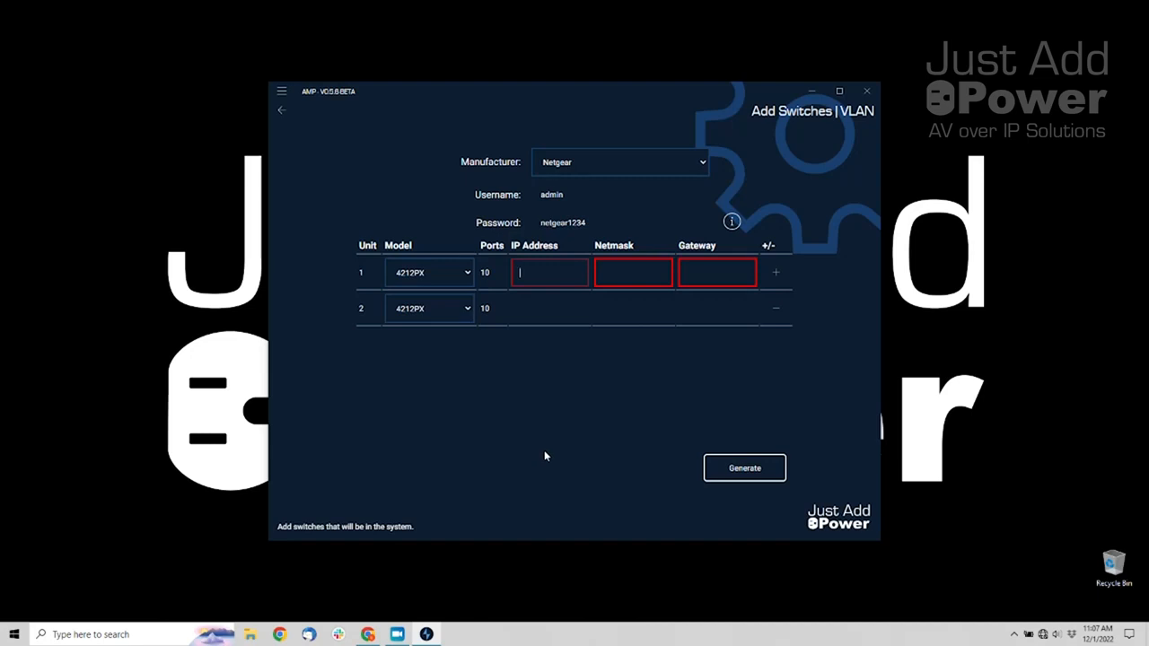
Enter unit 1's IP 192.168.0.11, netmask 255.255.255.0 and gateway 192.168.0.1
{"action": "type", "text": "192.168.0.11"}
{"action": "key", "text": "Tab"}
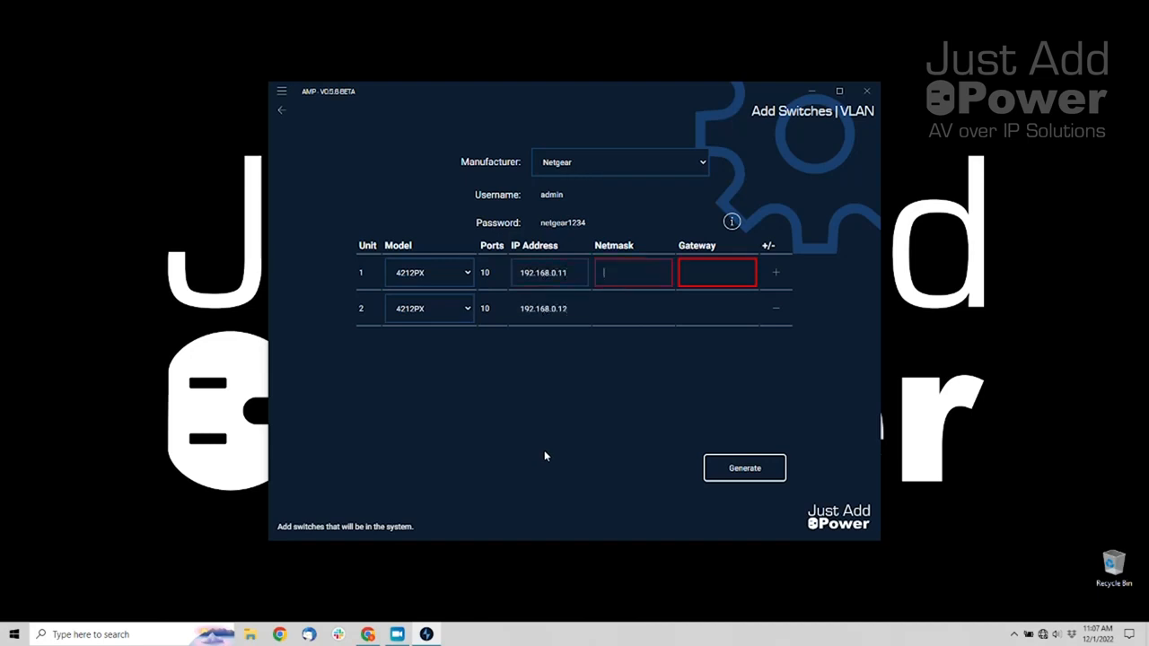
{"action": "type", "text": "255.255.255.0"}
{"action": "key", "text": "Tab"}
{"action": "type", "text": "192.16"}
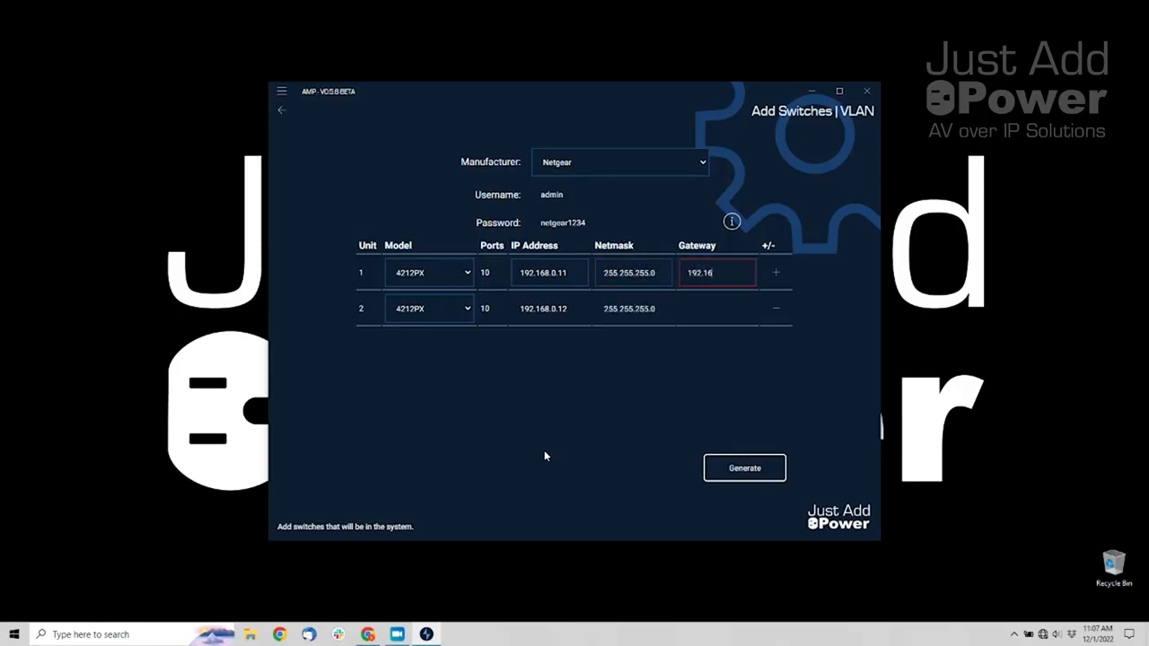
{"action": "type", "text": "8.0.1"}
{"action": "left_click", "coordinate": [546, 455]}
{"action": "left_click", "coordinate": [577, 273]}
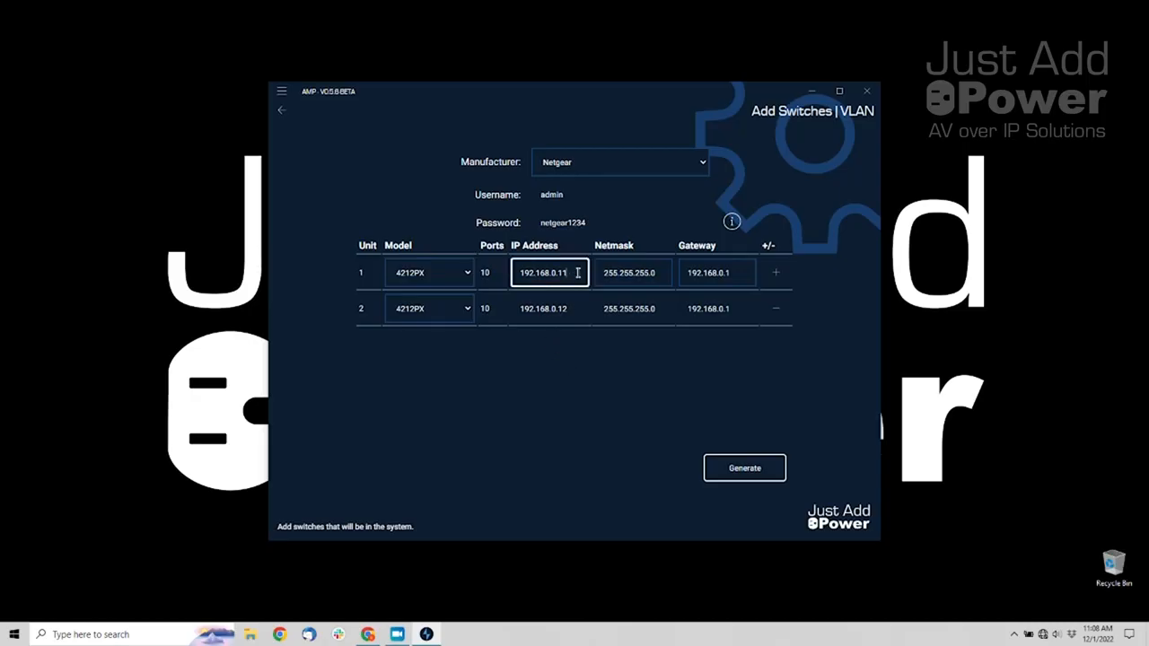
{"action": "type", "text": "101"}
{"action": "key", "text": "Tab"}
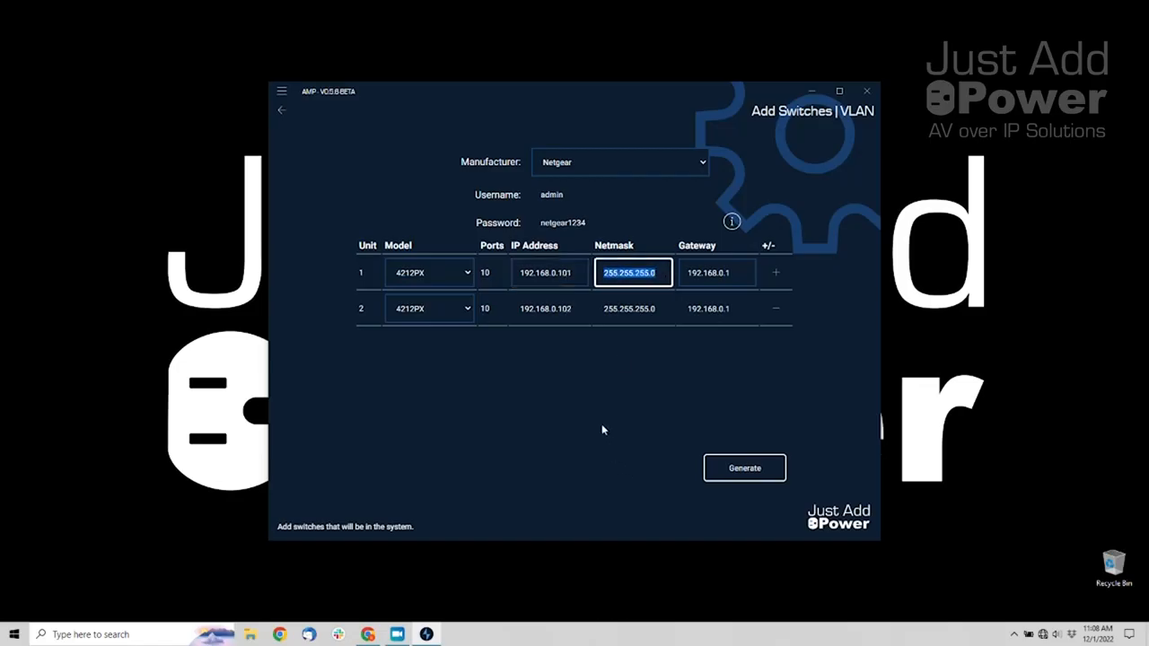
{"action": "left_click", "coordinate": [580, 275]}
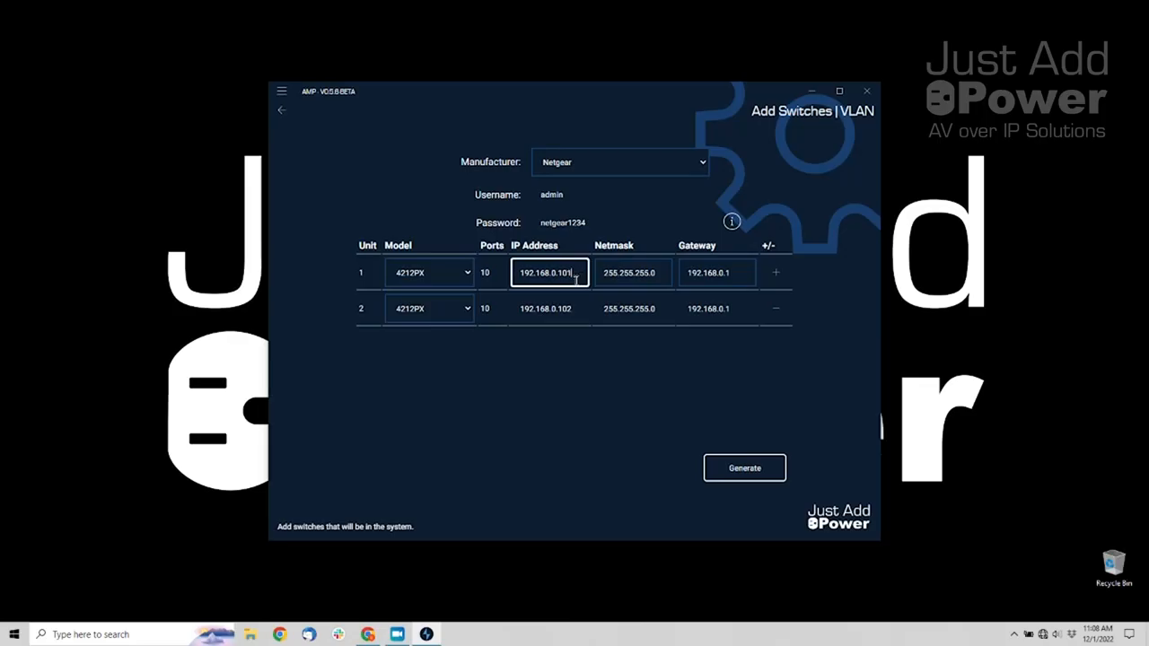
{"action": "key", "text": "BackSpace"}
{"action": "key", "text": "BackSpace"}
{"action": "type", "text": "1"}
{"action": "left_click", "coordinate": [631, 414]}
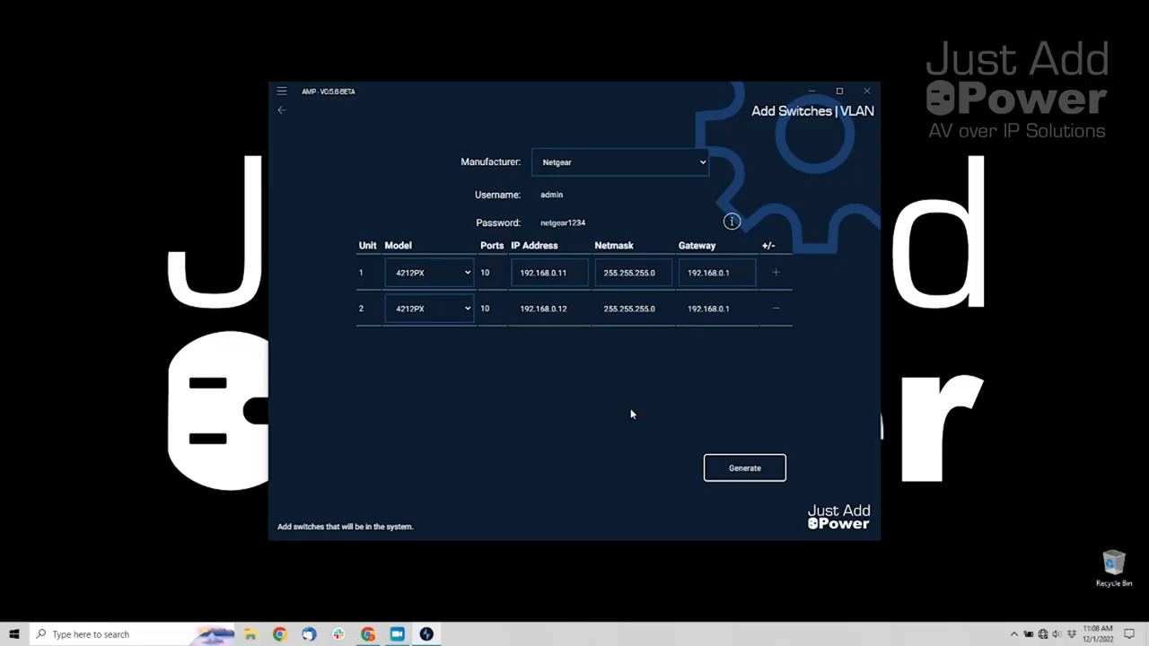
{"action": "left_click", "coordinate": [786, 279]}
{"action": "left_click", "coordinate": [786, 279]}
{"action": "left_click", "coordinate": [785, 279]}
{"action": "left_click", "coordinate": [785, 280]}
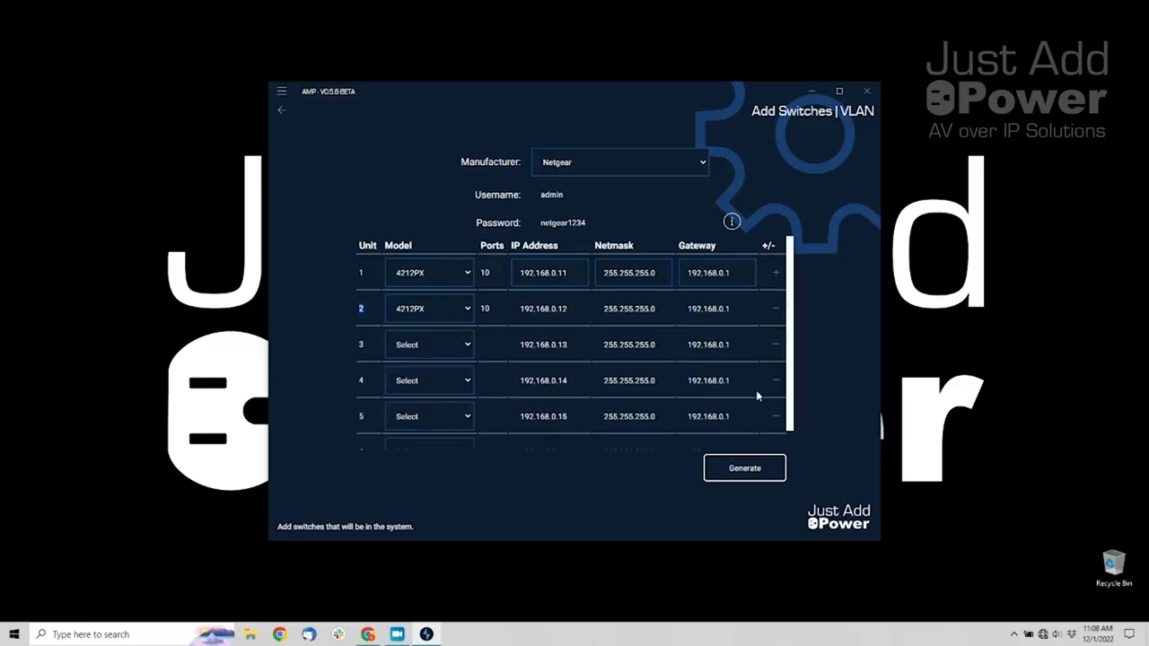
{"action": "scroll", "coordinate": [755, 389], "scroll_direction": "down", "scroll_amount": 1}
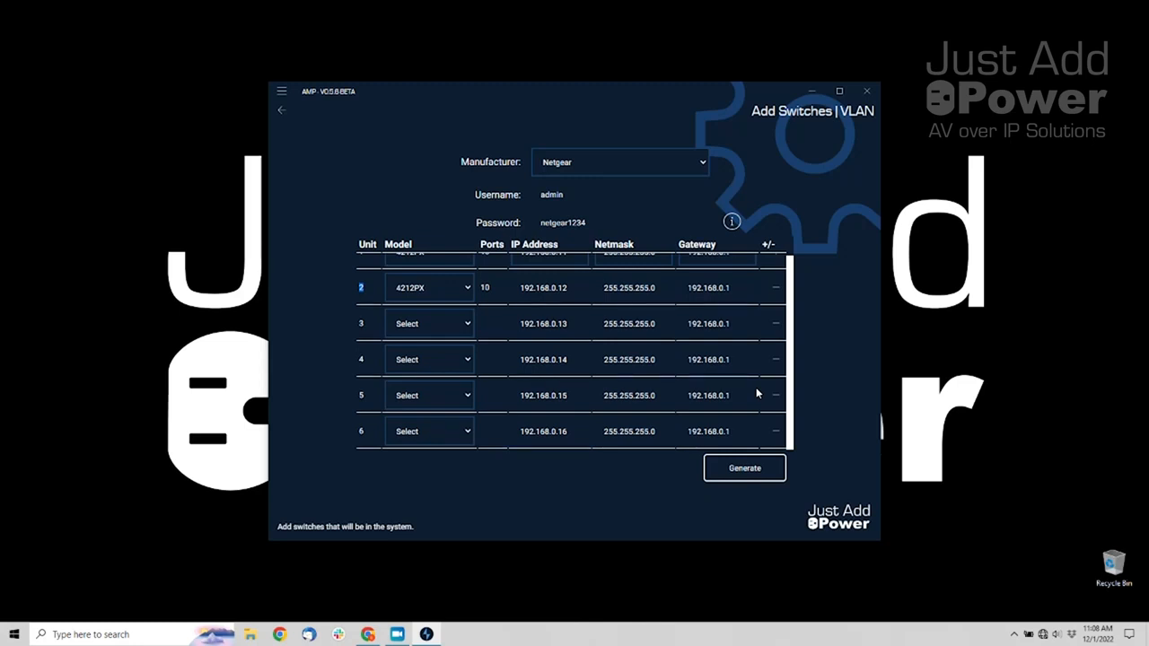
{"action": "left_click", "coordinate": [776, 325]}
{"action": "left_click", "coordinate": [775, 345]}
{"action": "left_click", "coordinate": [776, 345]}
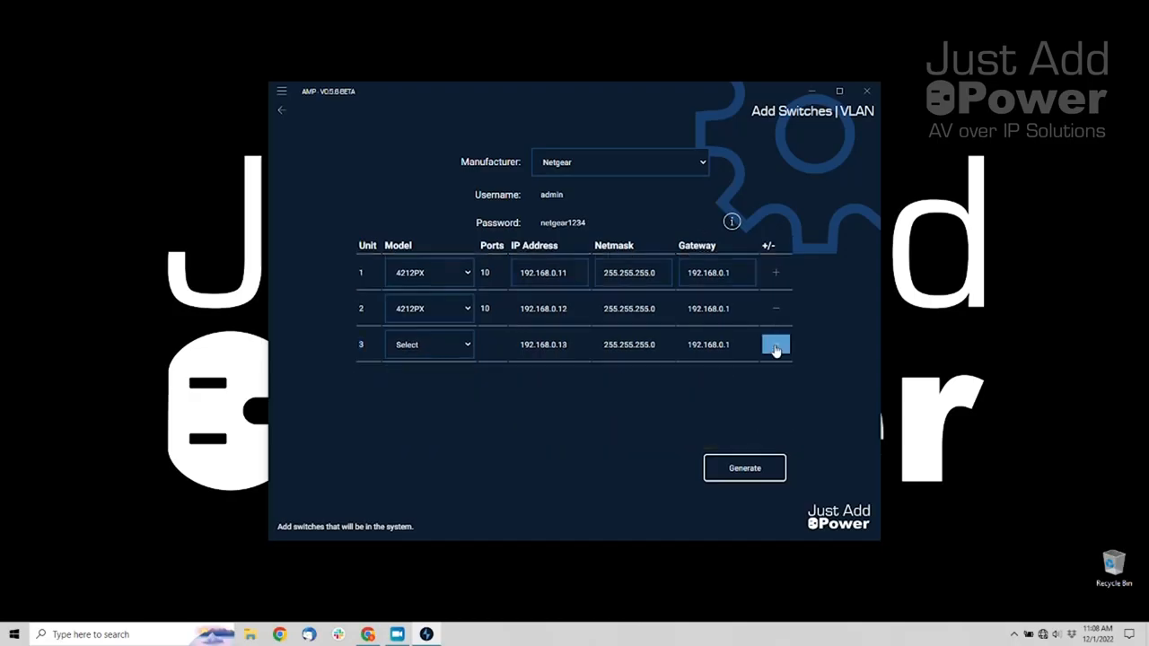
{"action": "left_click", "coordinate": [775, 345]}
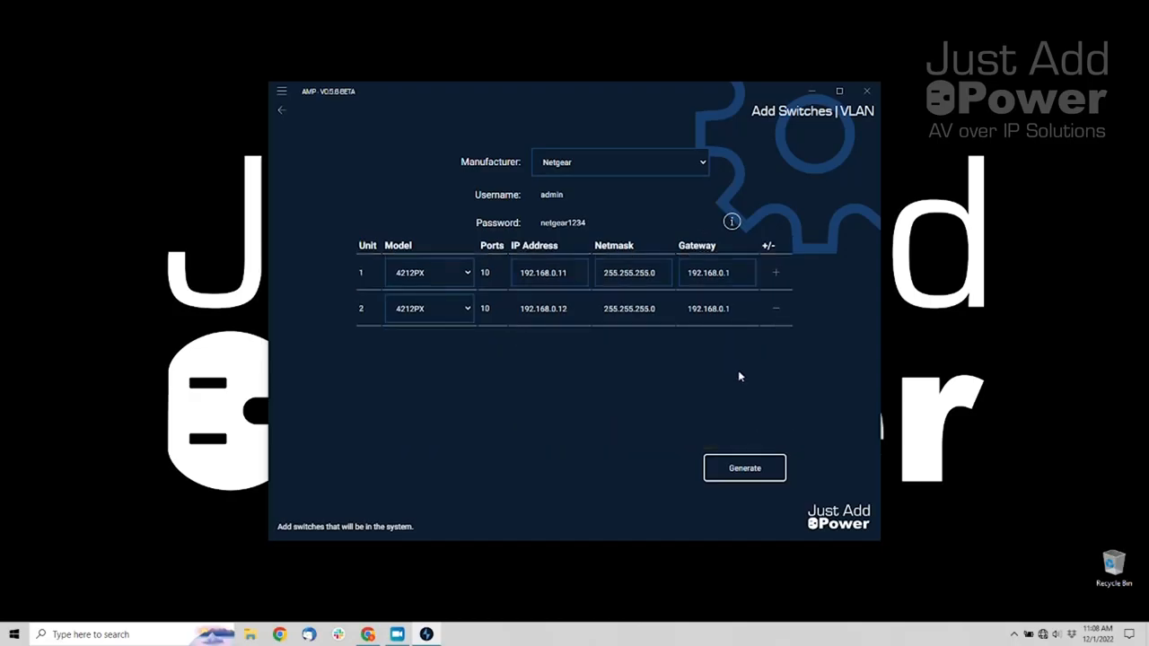
Generate the discovery configuration for both 4212PX switches
{"action": "left_click", "coordinate": [756, 469]}
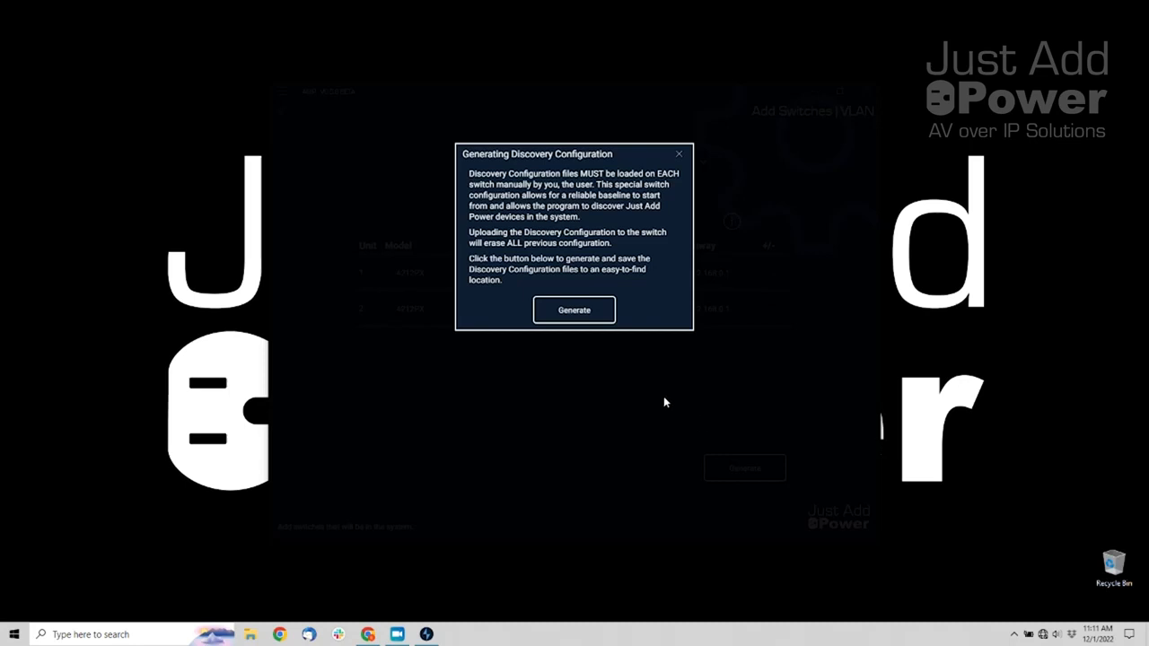
{"action": "left_click", "coordinate": [605, 320]}
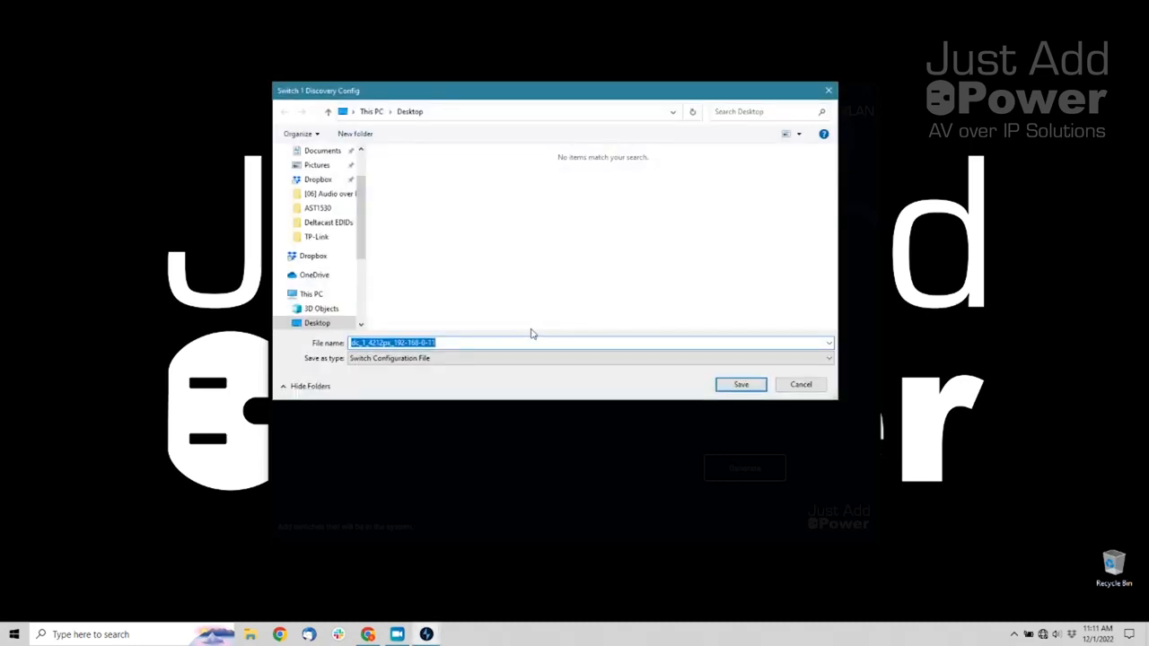
Save the Switch 1 and Switch 2 discovery config files to the Desktop
{"action": "left_click", "coordinate": [742, 387]}
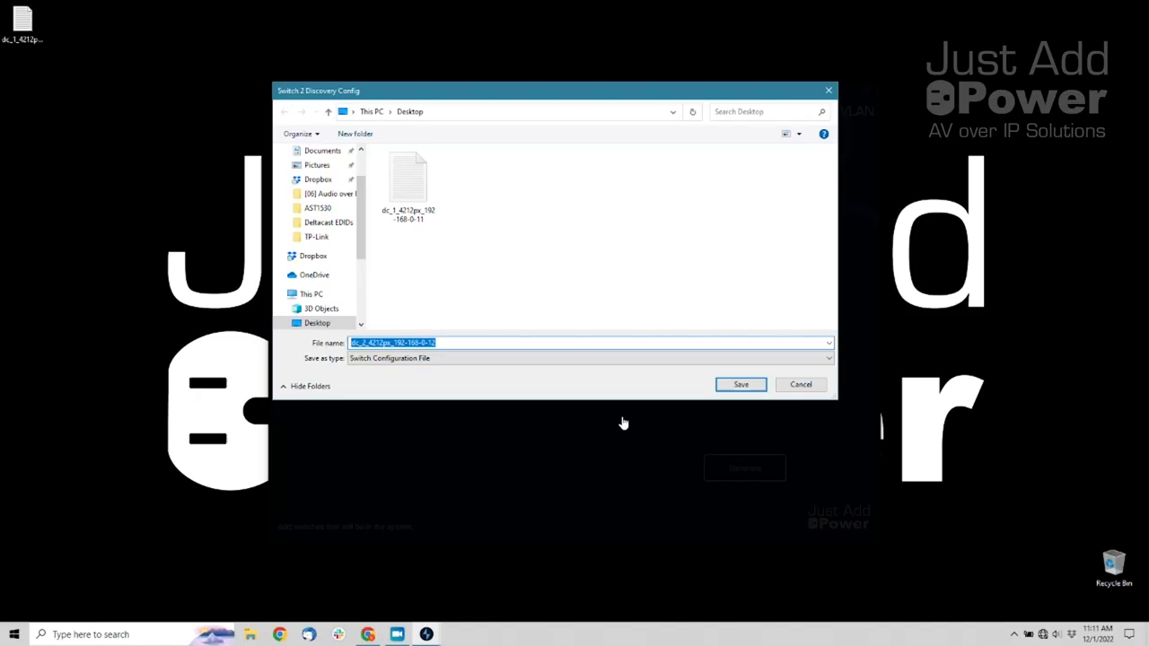
{"action": "left_click", "coordinate": [738, 385]}
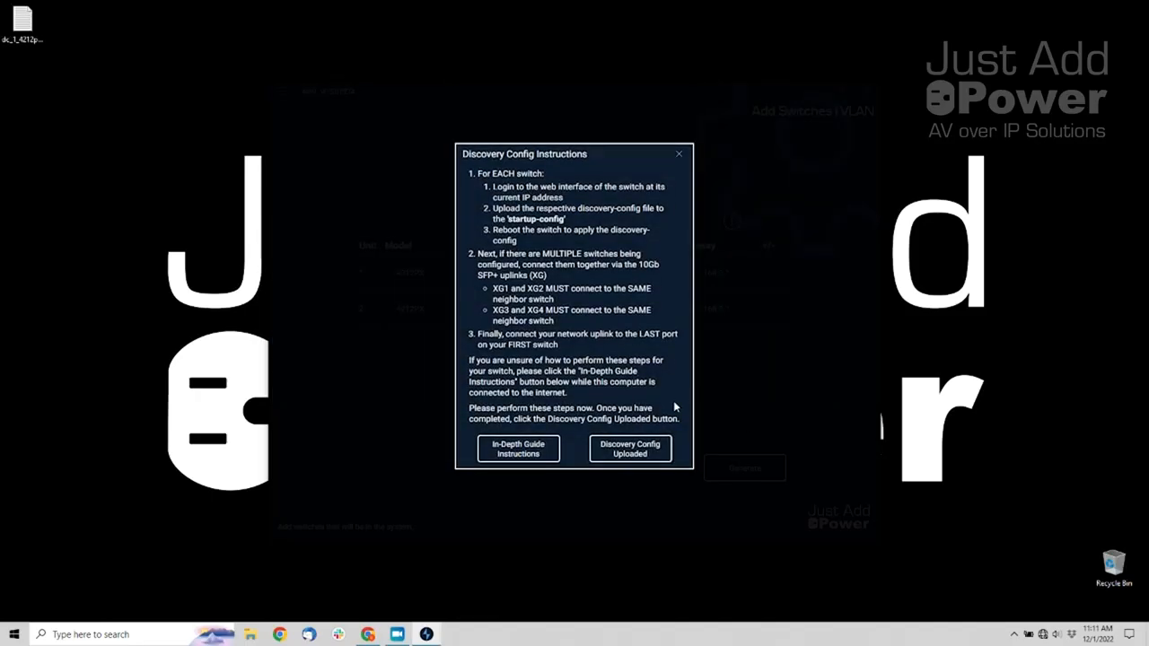
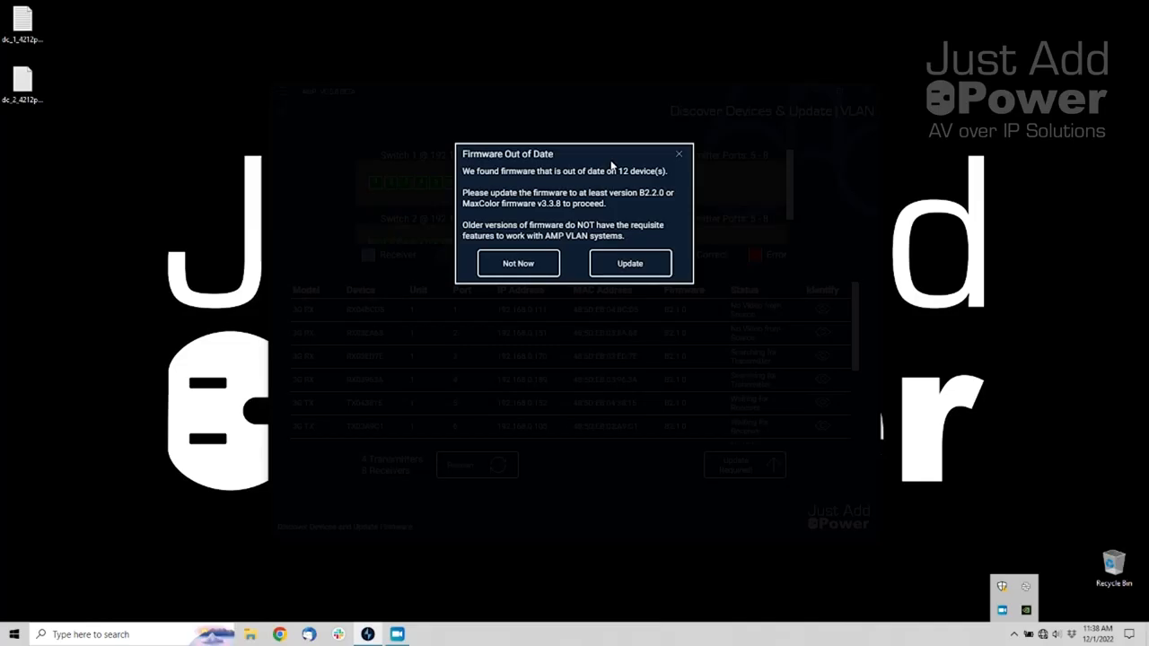
Update the out-of-date devices to firmware B2.3.4 and confirm the update
{"action": "left_click", "coordinate": [666, 266]}
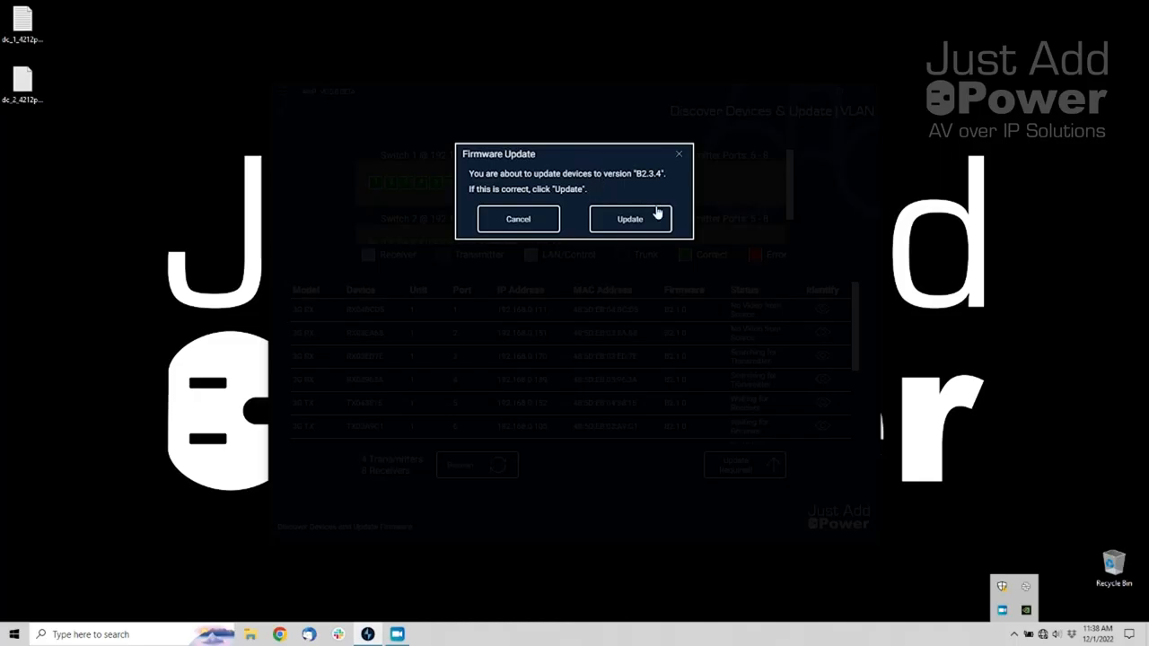
{"action": "left_click", "coordinate": [658, 219]}
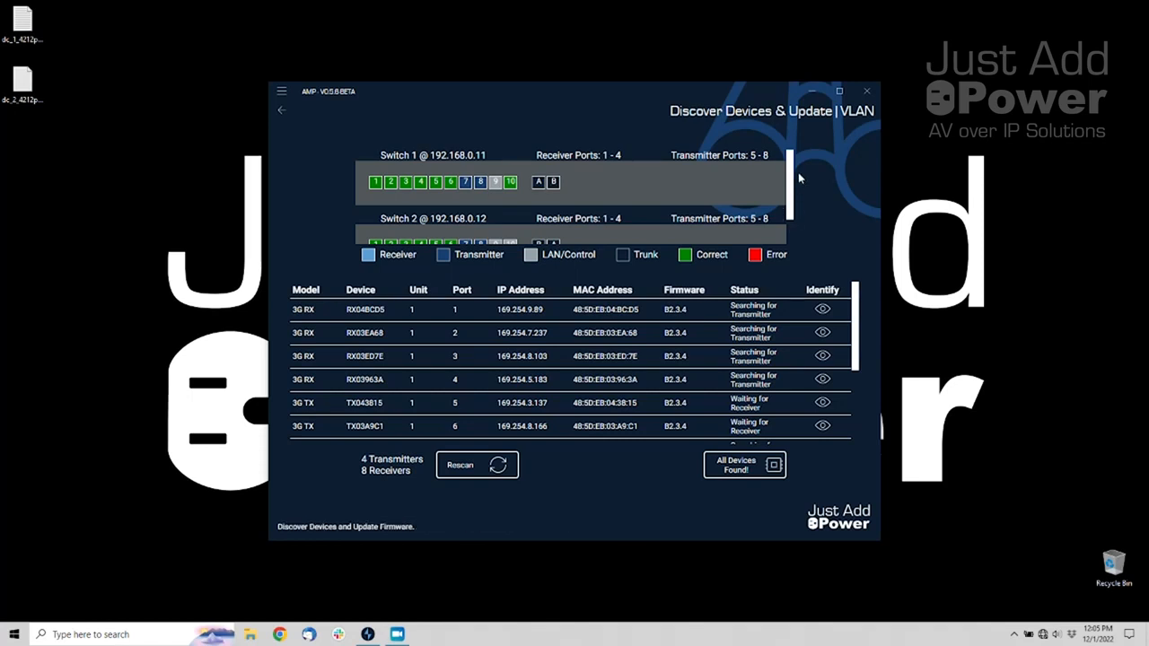
{"action": "scroll", "coordinate": [792, 182], "scroll_direction": "down", "scroll_amount": 2}
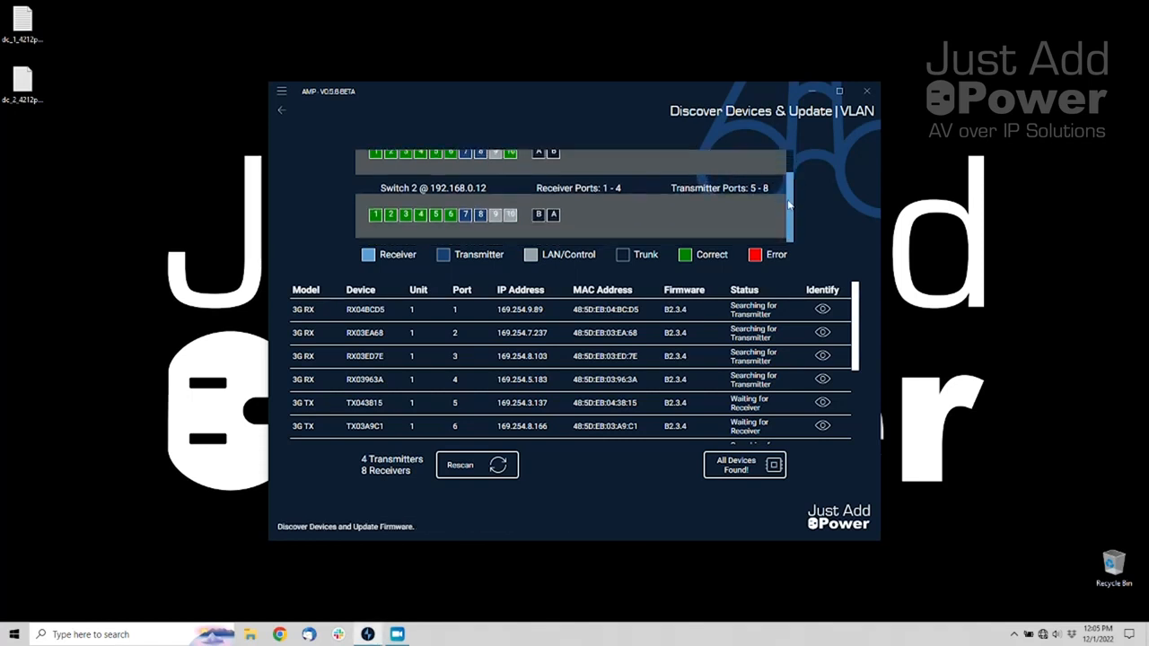
{"action": "scroll", "coordinate": [791, 182], "scroll_direction": "up", "scroll_amount": 2}
{"action": "scroll", "coordinate": [791, 183], "scroll_direction": "down", "scroll_amount": 1}
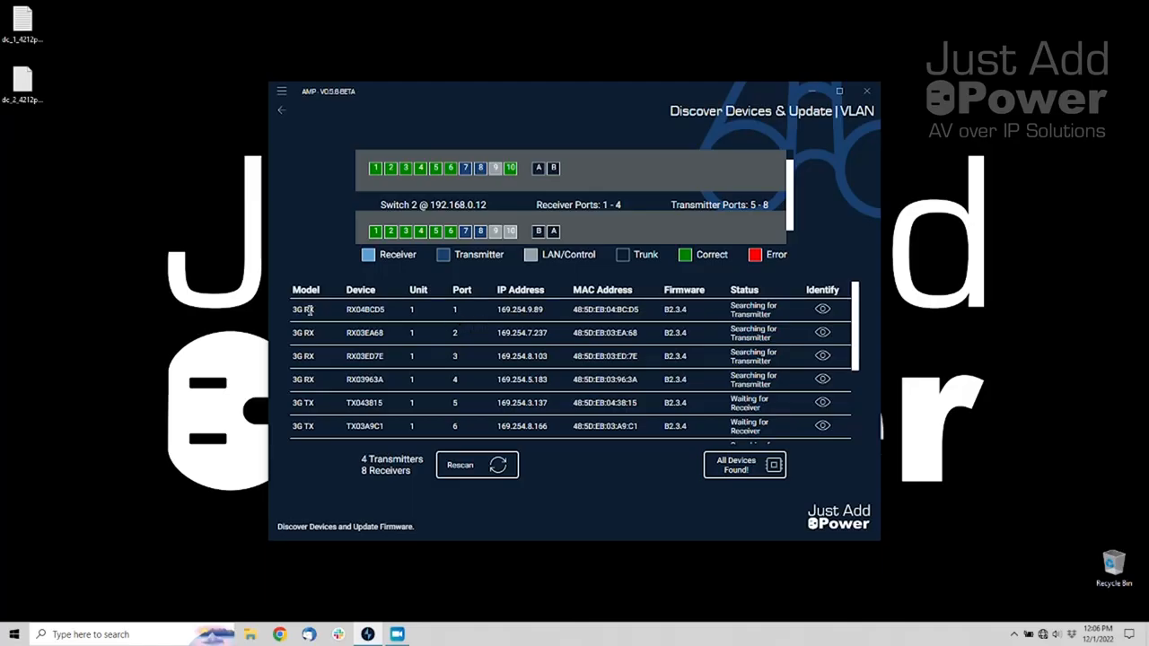
Check both units in the device table, then proceed to the proposed 172.27 IP assignments
{"action": "scroll", "coordinate": [313, 333], "scroll_direction": "down", "scroll_amount": 5}
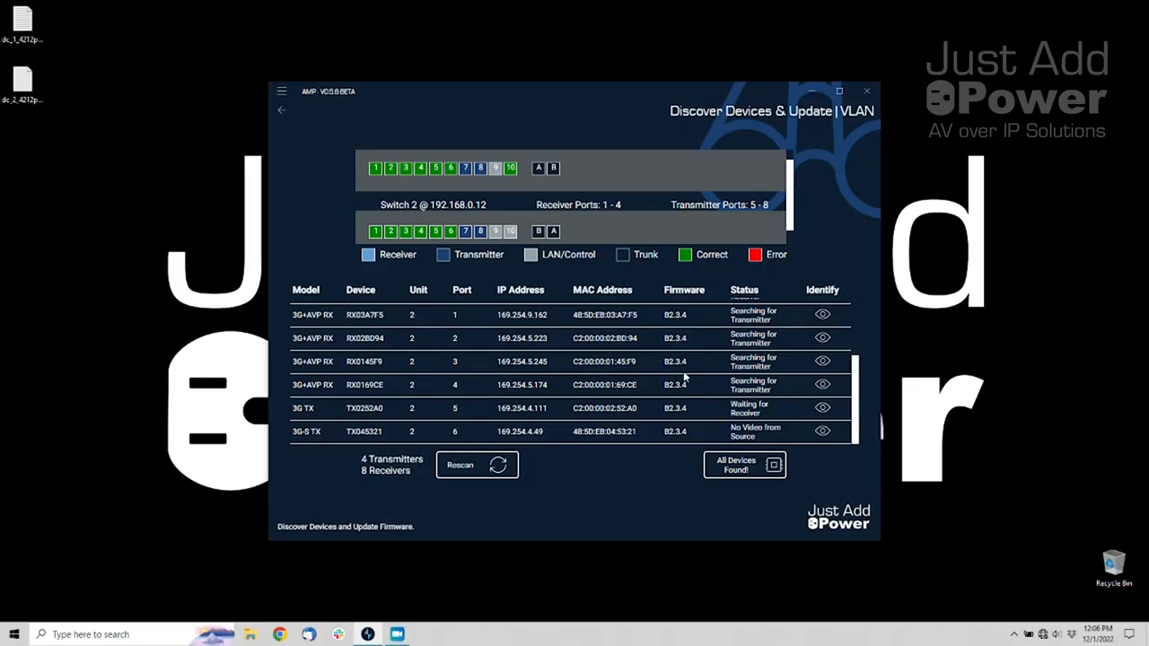
{"action": "scroll", "coordinate": [669, 395], "scroll_direction": "up", "scroll_amount": 5}
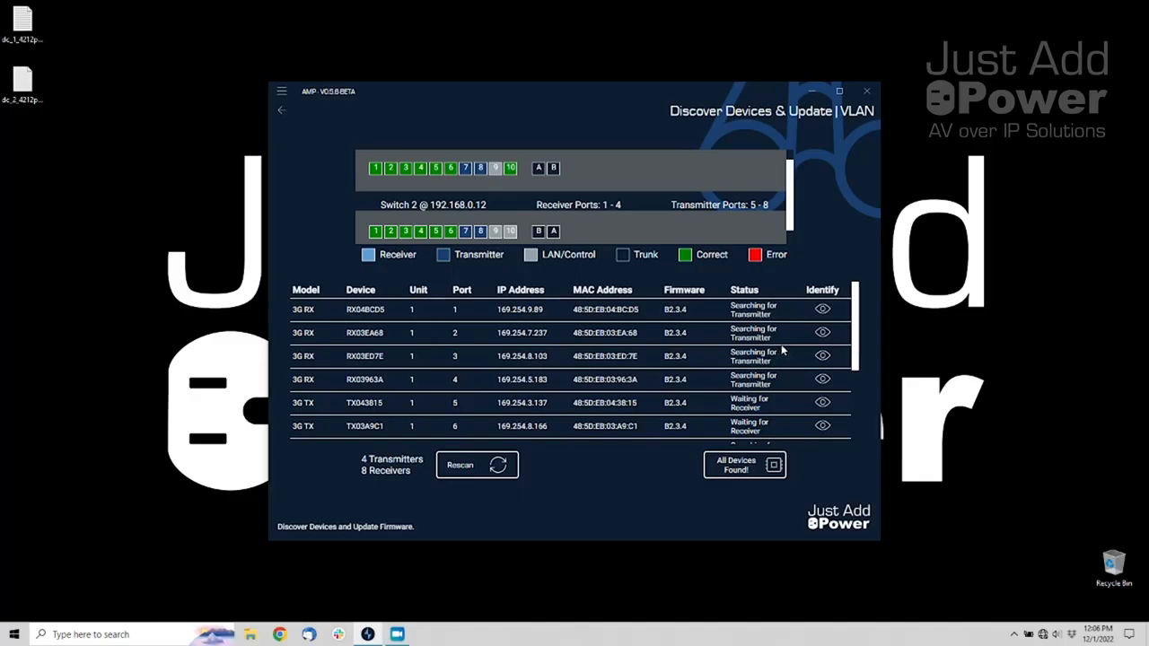
{"action": "left_click", "coordinate": [759, 483]}
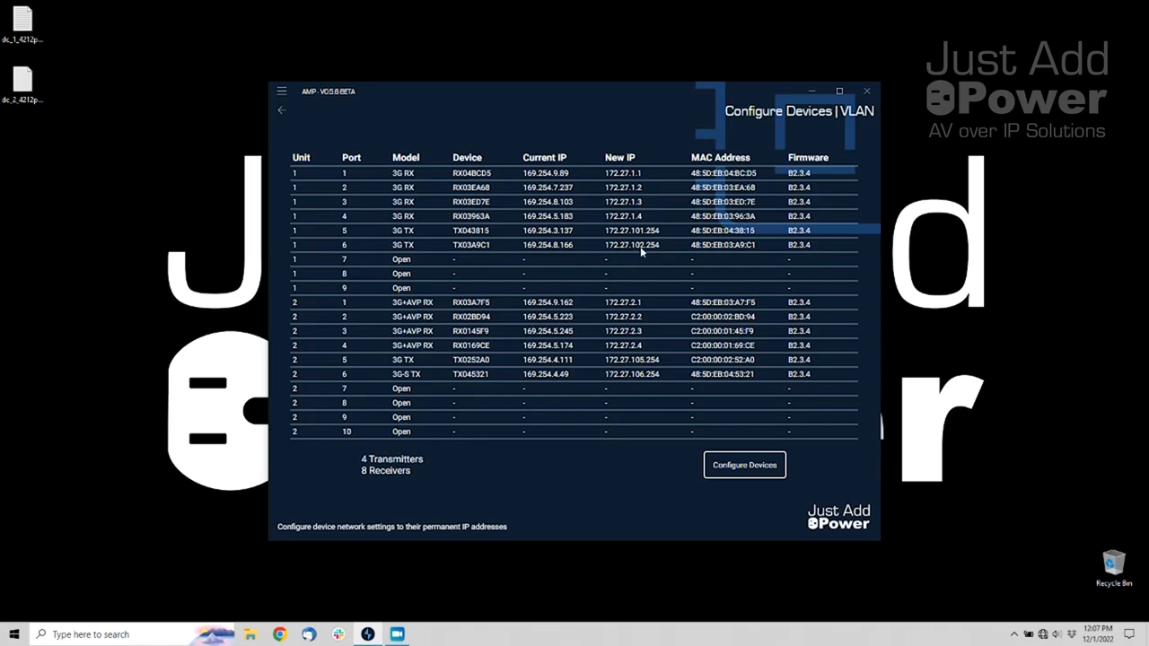
Apply the new 172.27 addresses to all 12 transmitters and receivers
{"action": "left_click", "coordinate": [761, 464]}
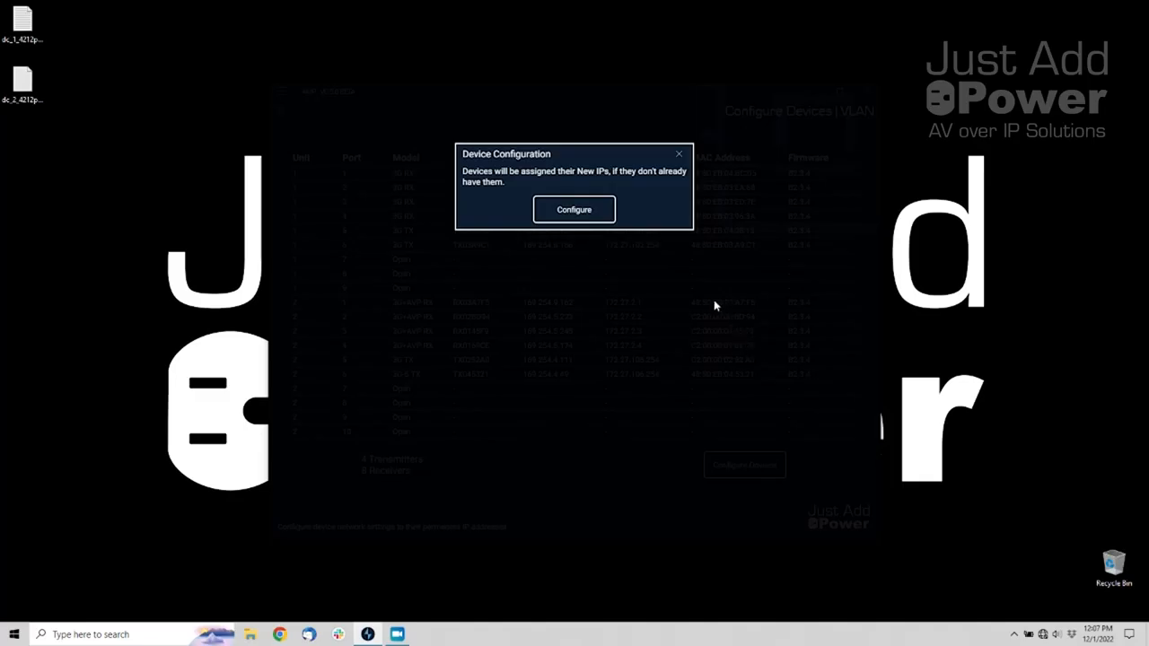
{"action": "left_click", "coordinate": [606, 218]}
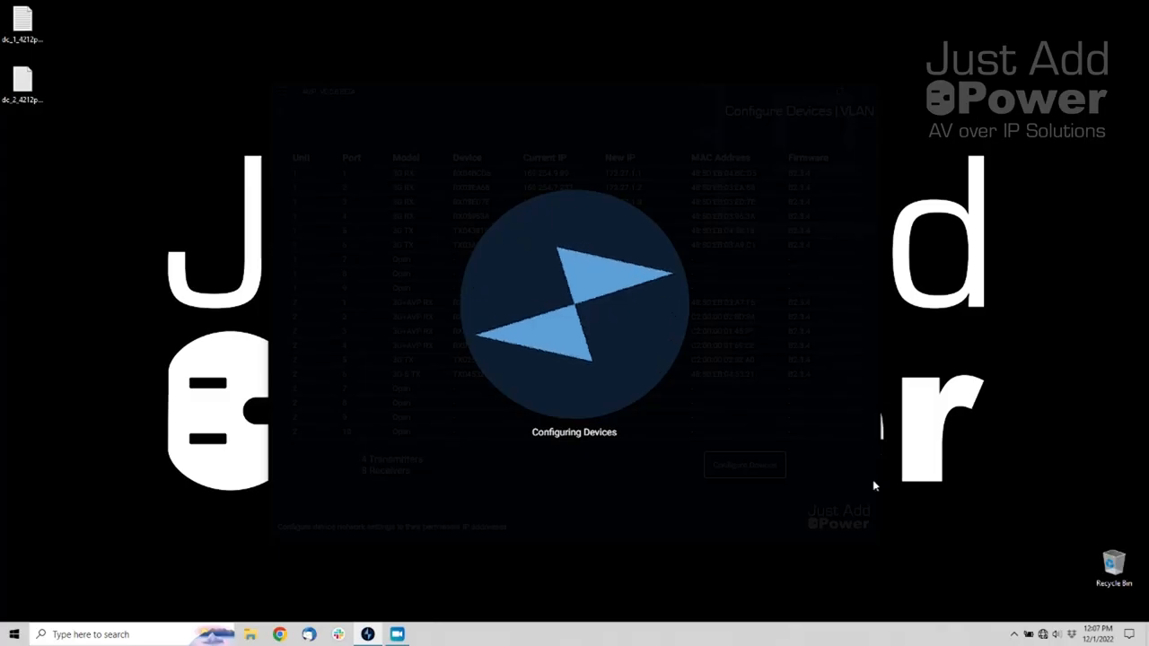
{"action": "left_click", "coordinate": [1014, 634]}
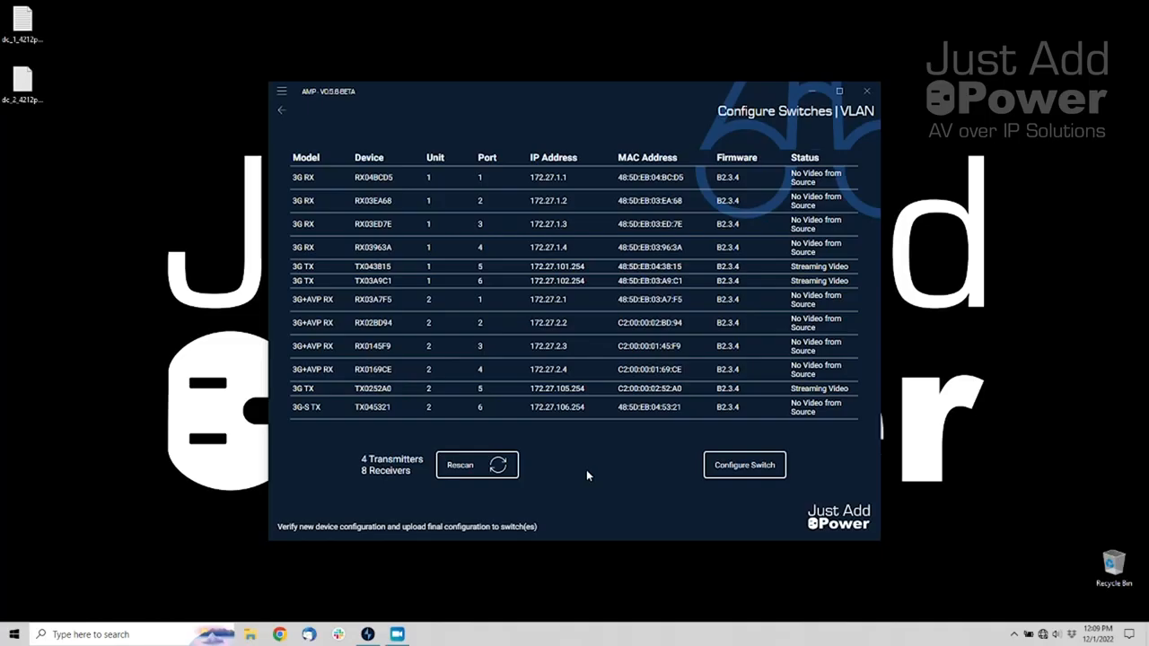
Upload the VLAN configuration to both switches and let them reboot
{"action": "left_click", "coordinate": [772, 476]}
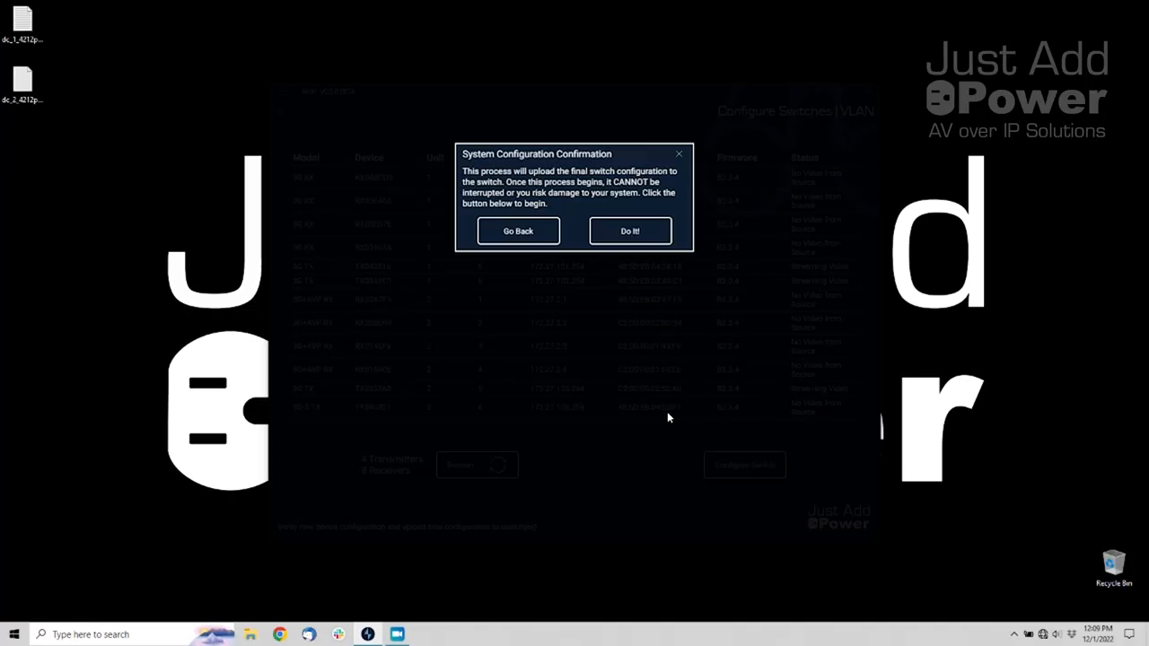
{"action": "left_click", "coordinate": [662, 239]}
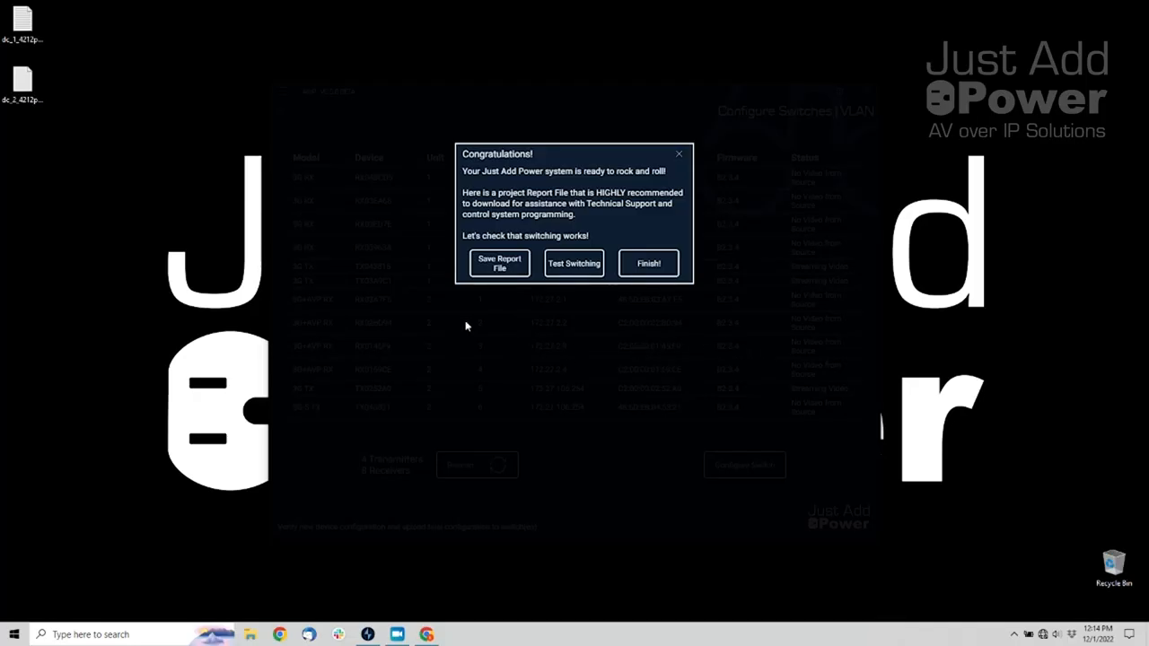
Save the AMP VLAN MultiSwitch System-report to the Desktop and finish the VLAN wizard
{"action": "left_click", "coordinate": [500, 266]}
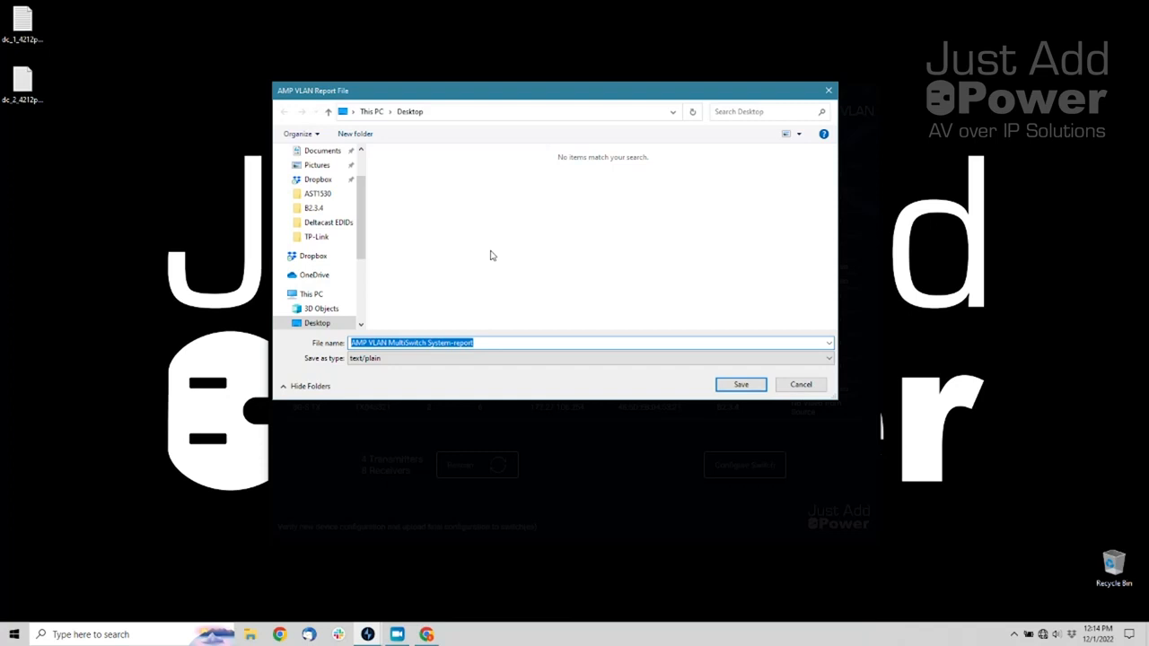
{"action": "left_click", "coordinate": [733, 386]}
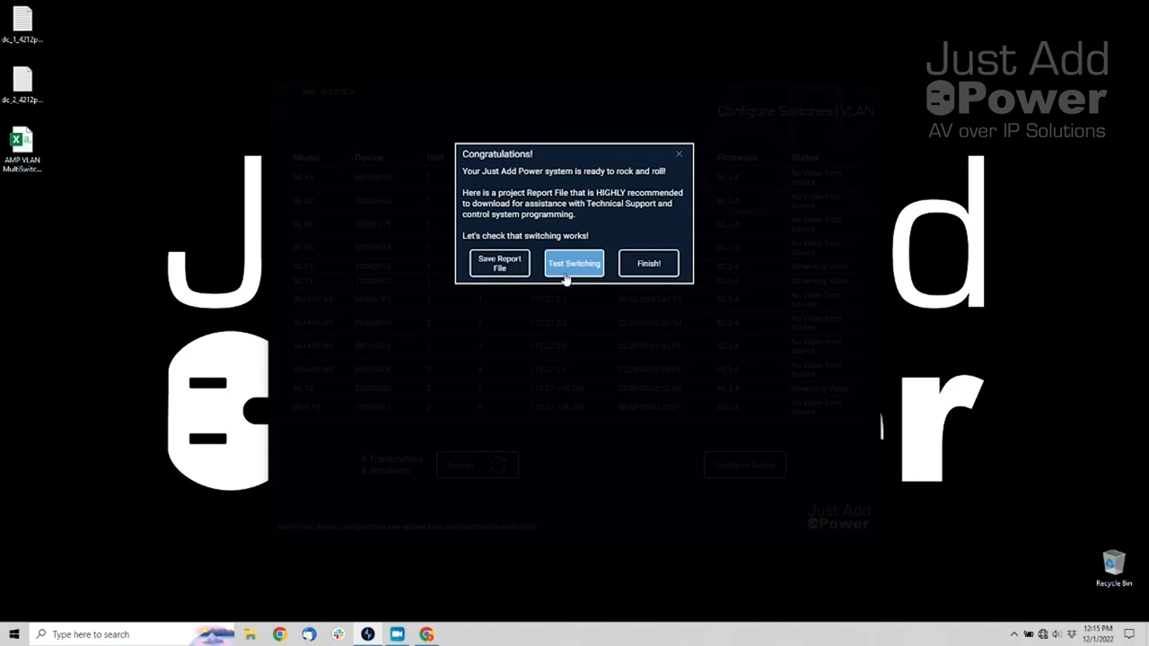
{"action": "left_click", "coordinate": [653, 268]}
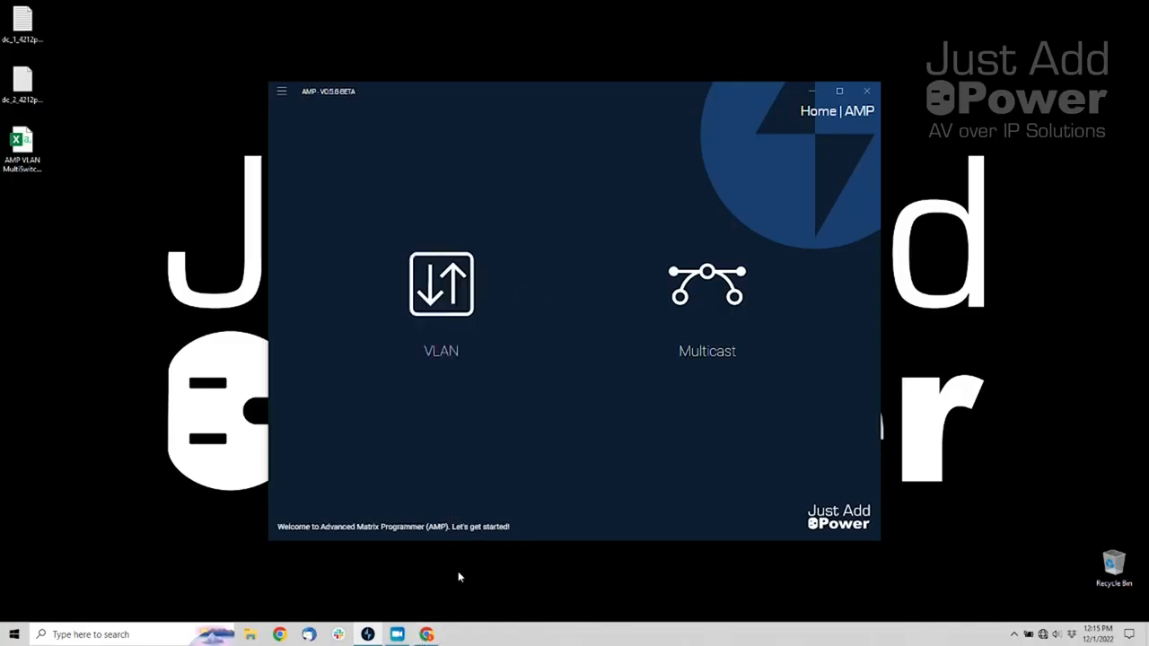
Open the report in Excel, AutoFit all columns, and select the Static Route block A11:D12
{"action": "double_click", "coordinate": [22, 146]}
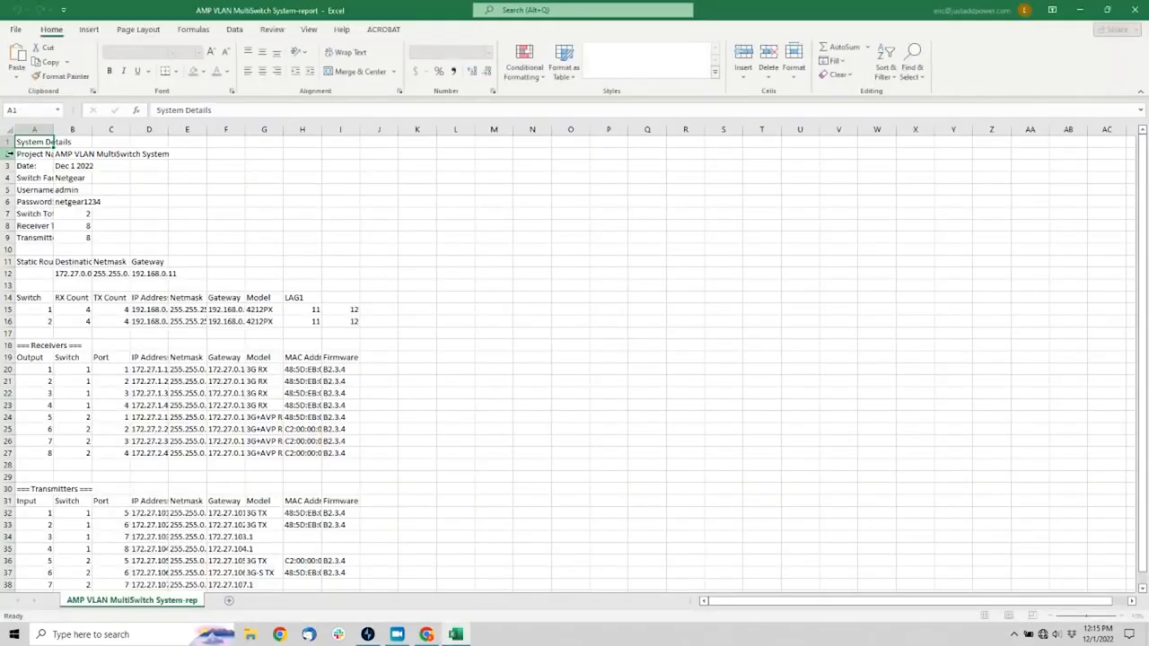
{"action": "left_click", "coordinate": [8, 131]}
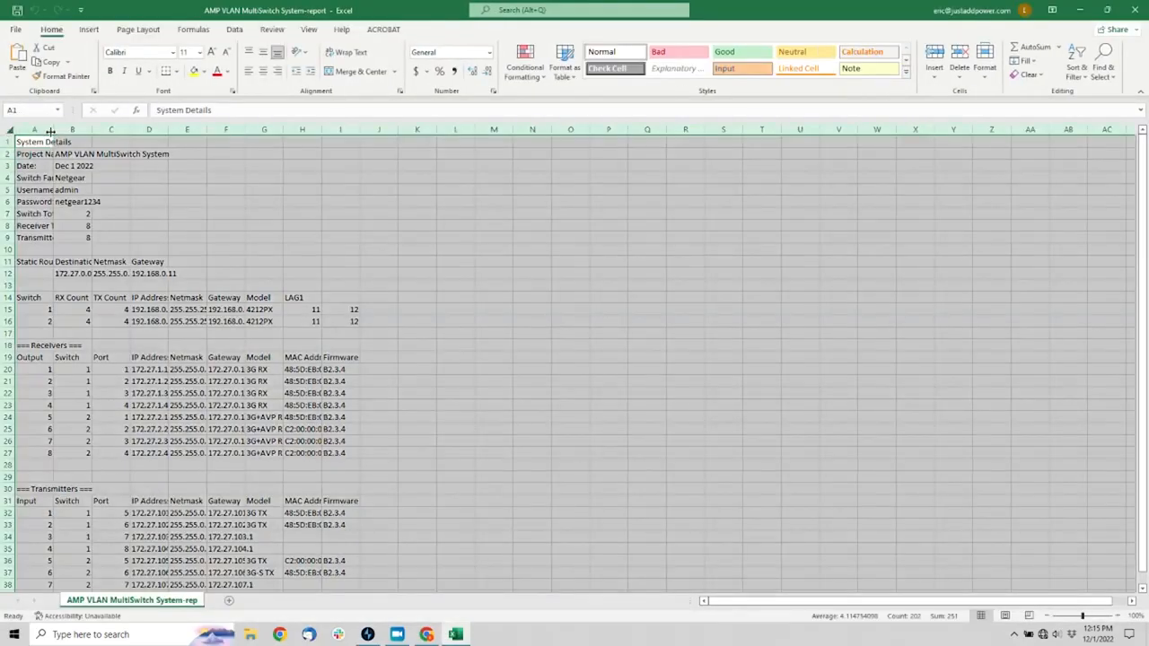
{"action": "double_click", "coordinate": [51, 131]}
{"action": "left_click", "coordinate": [337, 261]}
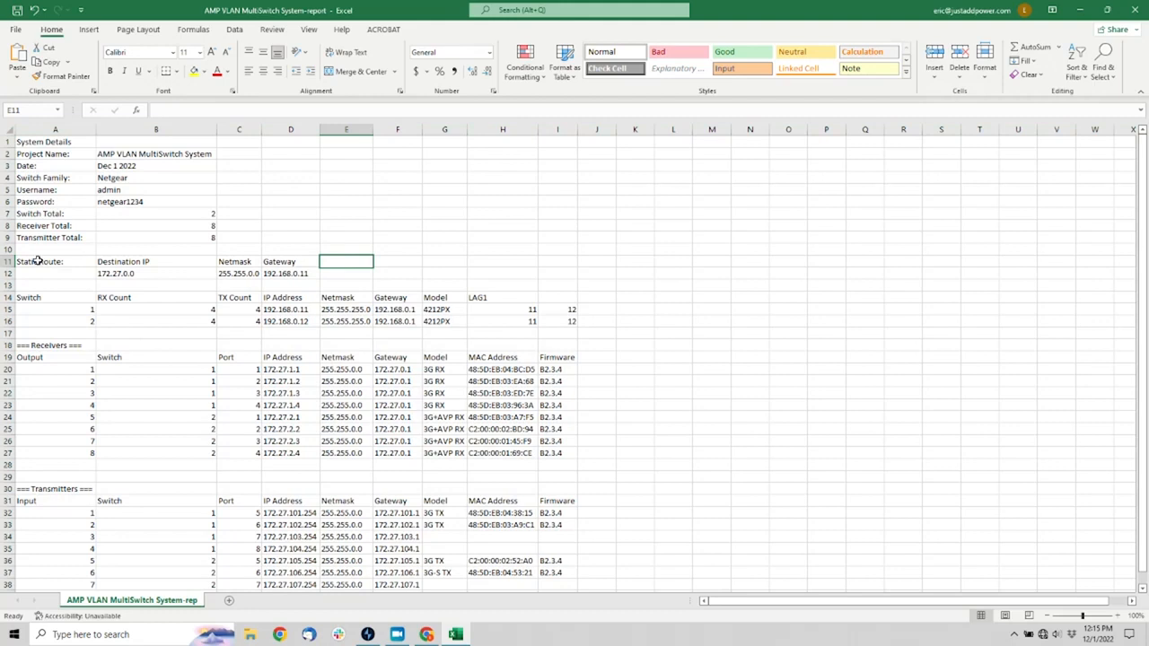
{"action": "left_click_drag", "start_coordinate": [38, 261], "coordinate": [308, 271]}
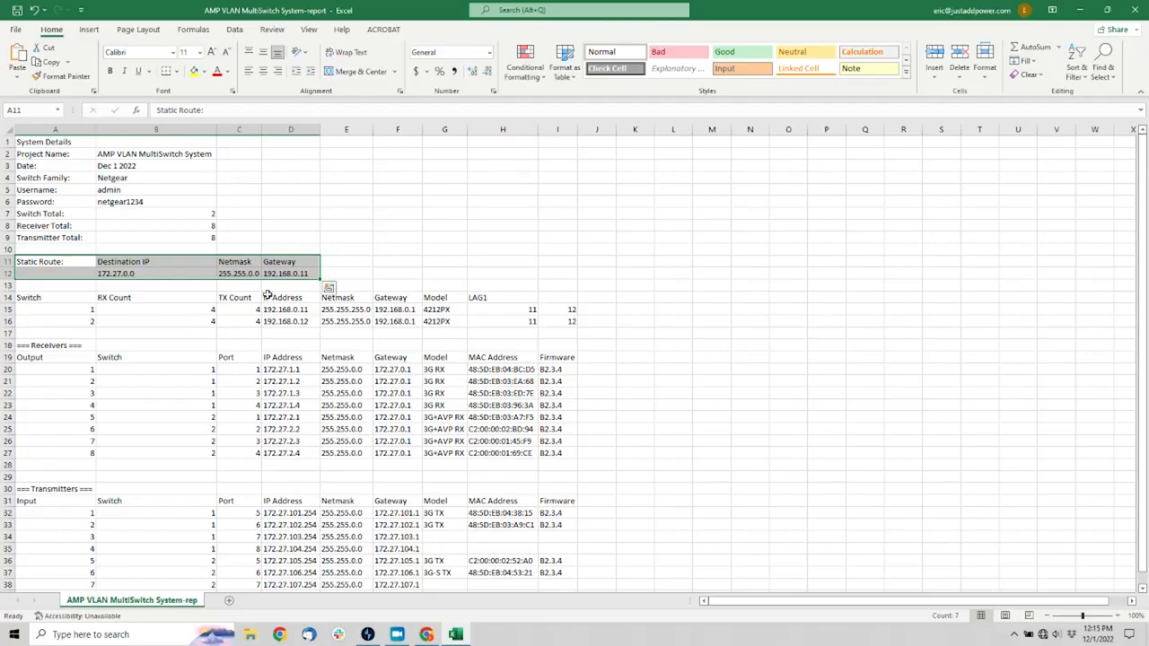
Sign in to the router admin page at 192.168.0.1 as admin
{"action": "left_click", "coordinate": [427, 634]}
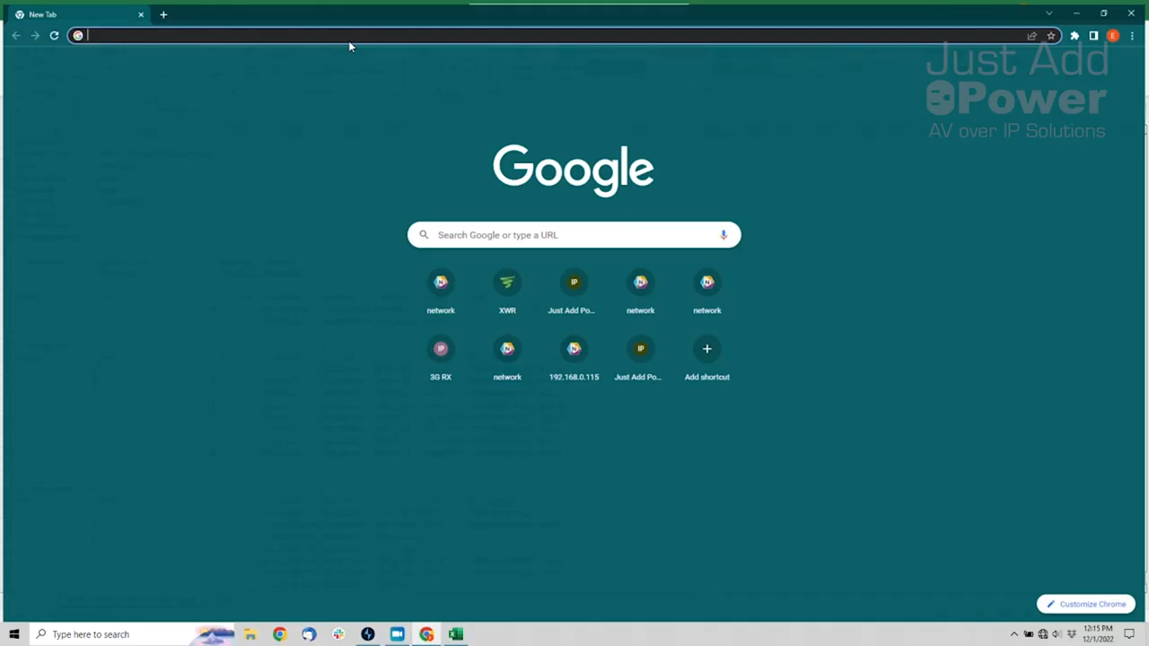
{"action": "type", "text": "192.168.0.1"}
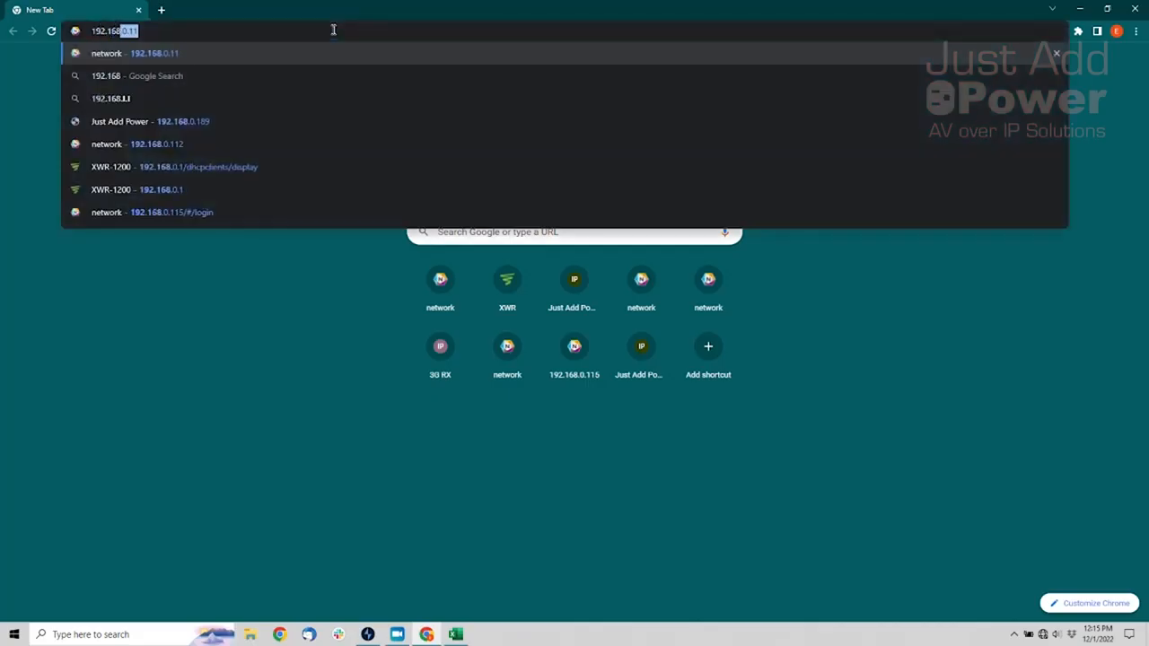
{"action": "key", "text": "Return"}
{"action": "type", "text": "admin"}
{"action": "key", "text": "Tab"}
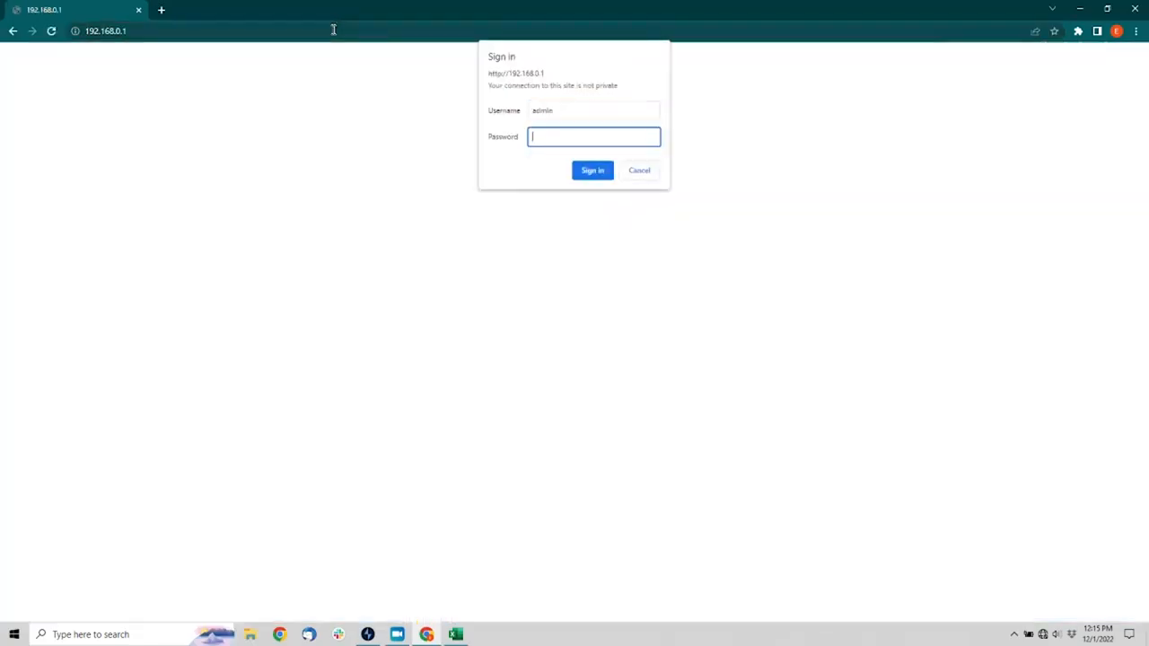
{"action": "type", "text": "••••••••••"}
{"action": "key", "text": "Return"}
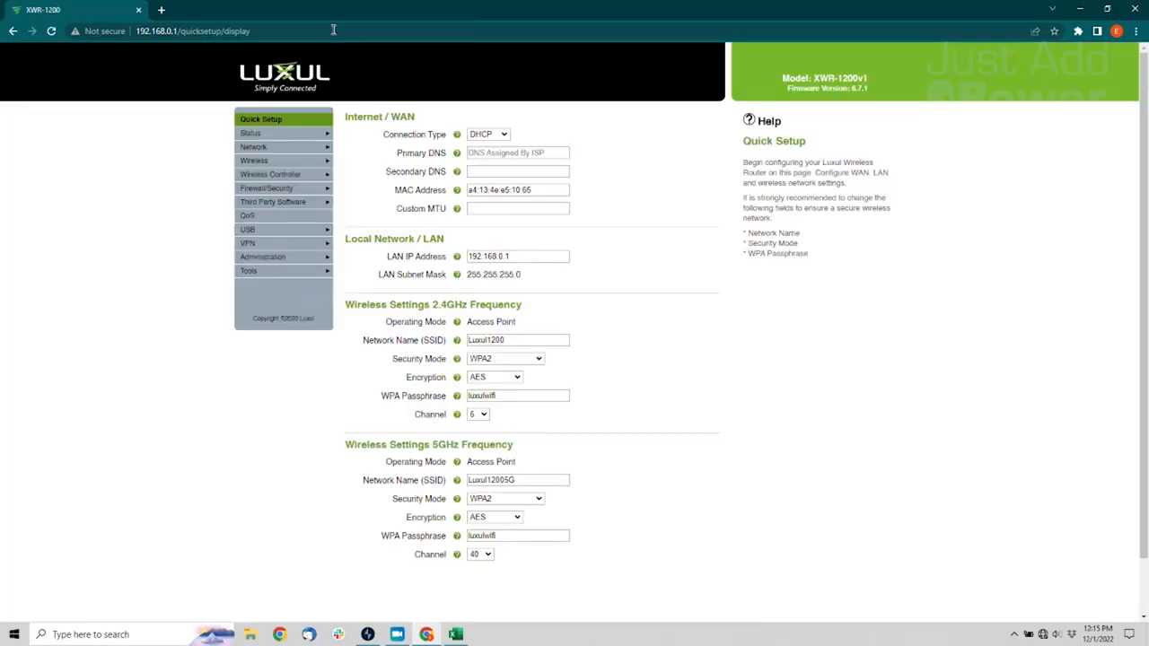
Enter static route JustAddPower: destination 172.27.0.0, netmask 255.255.0.0, gateway 192.168.0.11
{"action": "left_click", "coordinate": [255, 147]}
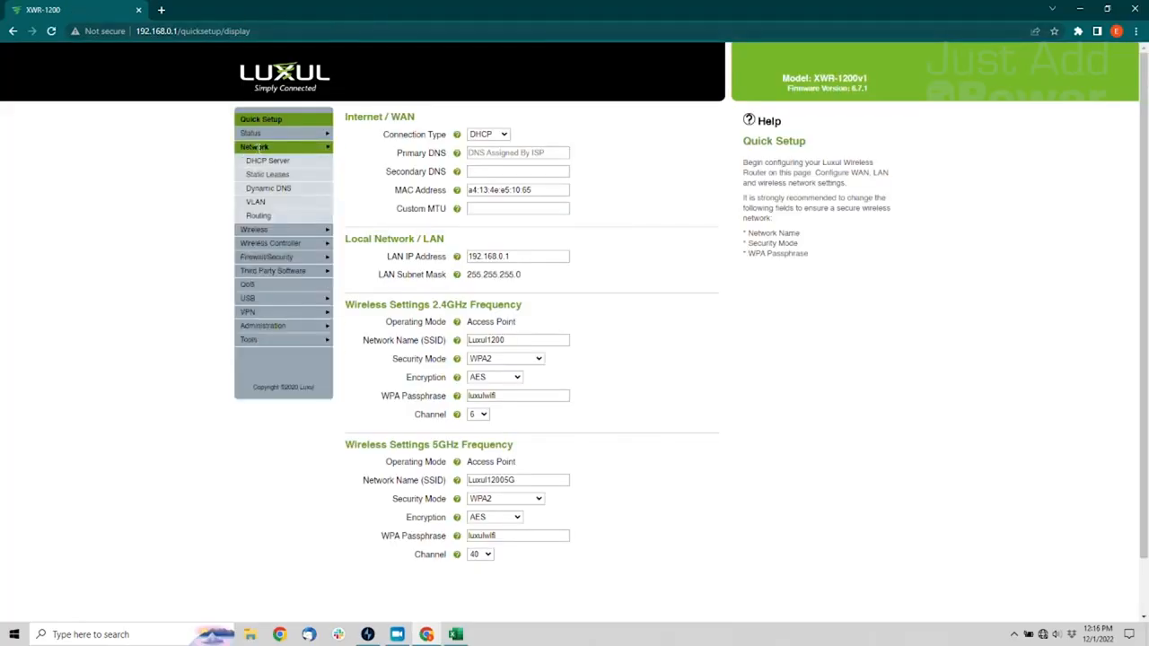
{"action": "left_click", "coordinate": [272, 219]}
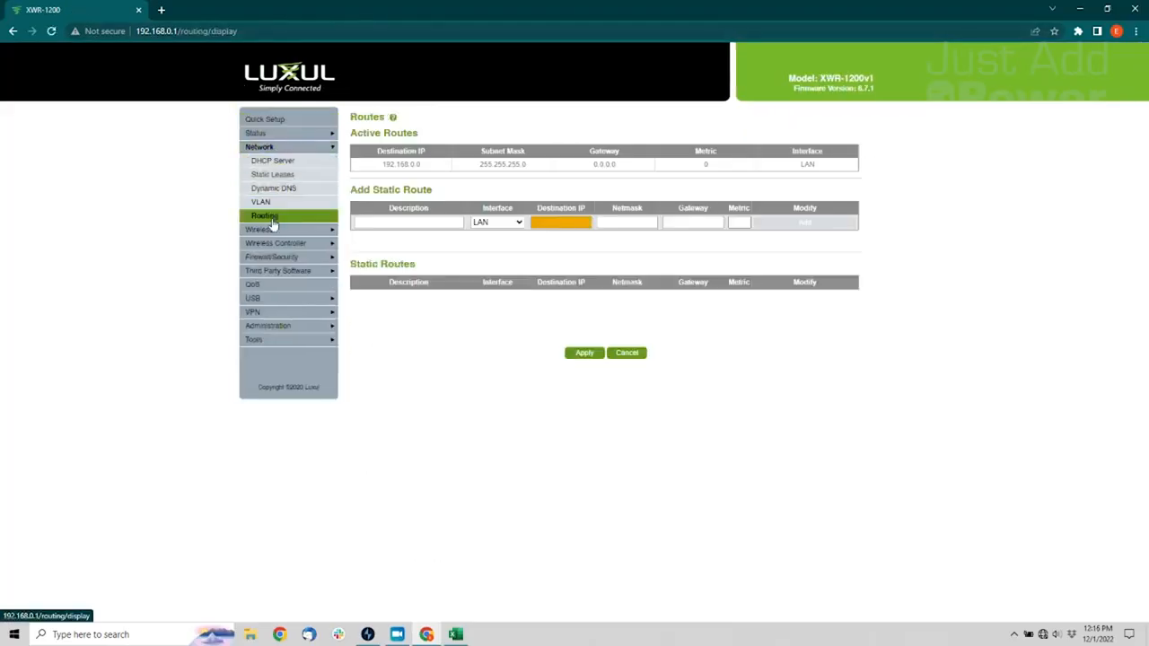
{"action": "left_click", "coordinate": [408, 223]}
{"action": "type", "text": "JustA"}
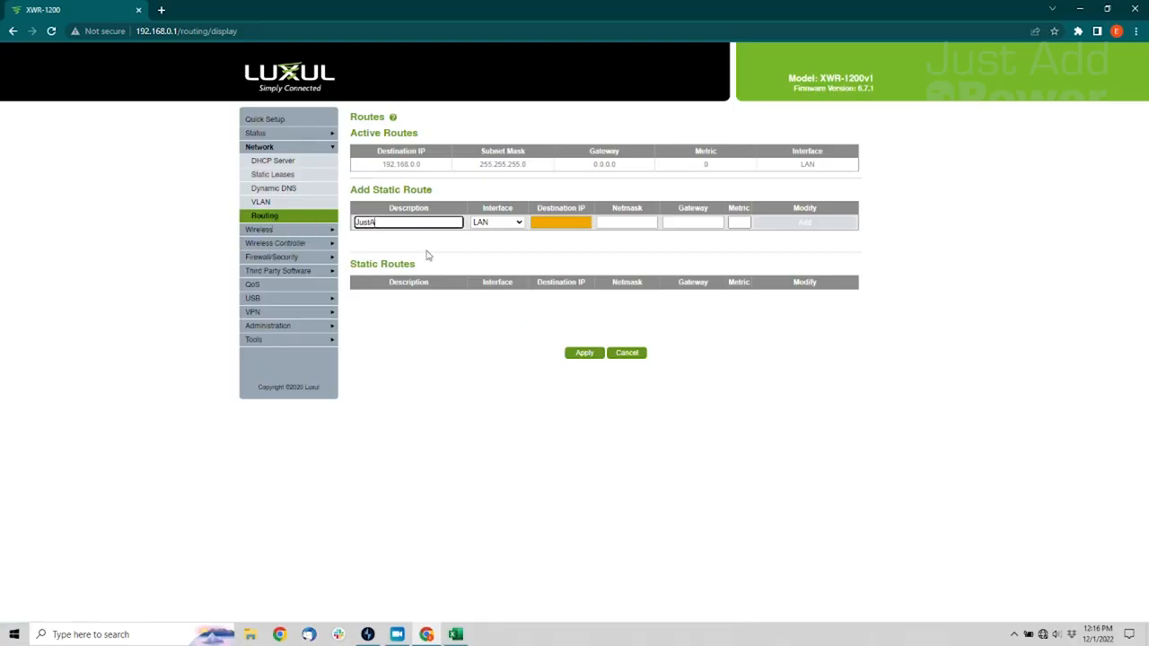
{"action": "type", "text": "ddPower"}
{"action": "key", "text": "Tab"}
{"action": "key", "text": "Tab"}
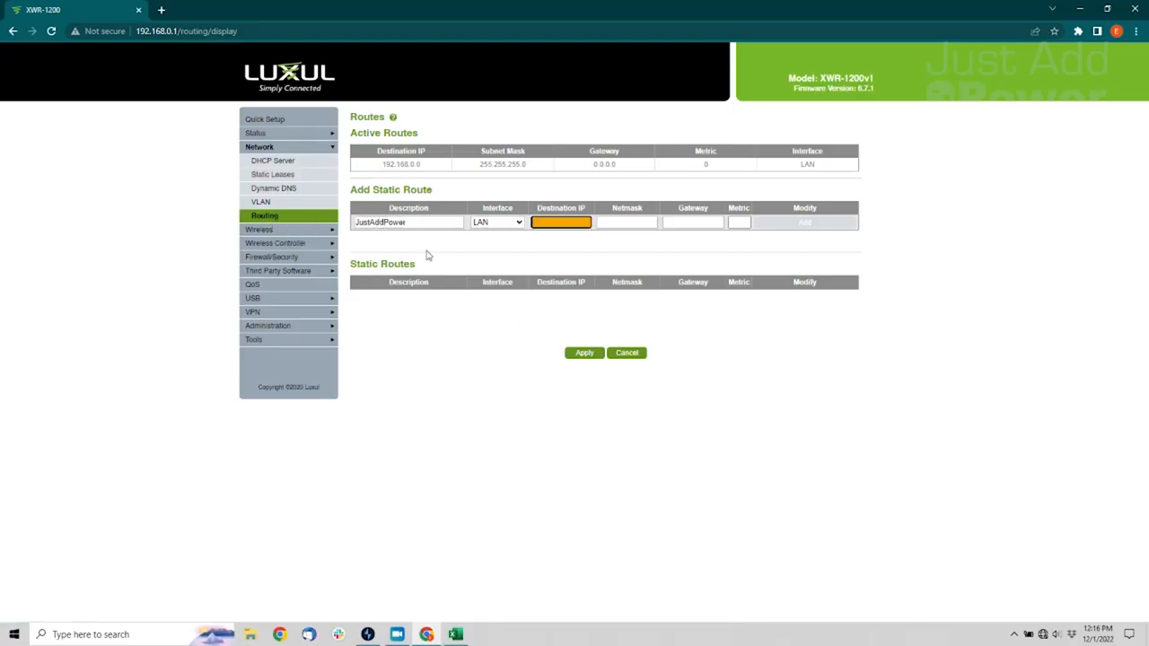
{"action": "left_click_drag", "start_coordinate": [980, 9], "coordinate": [1148, 94]}
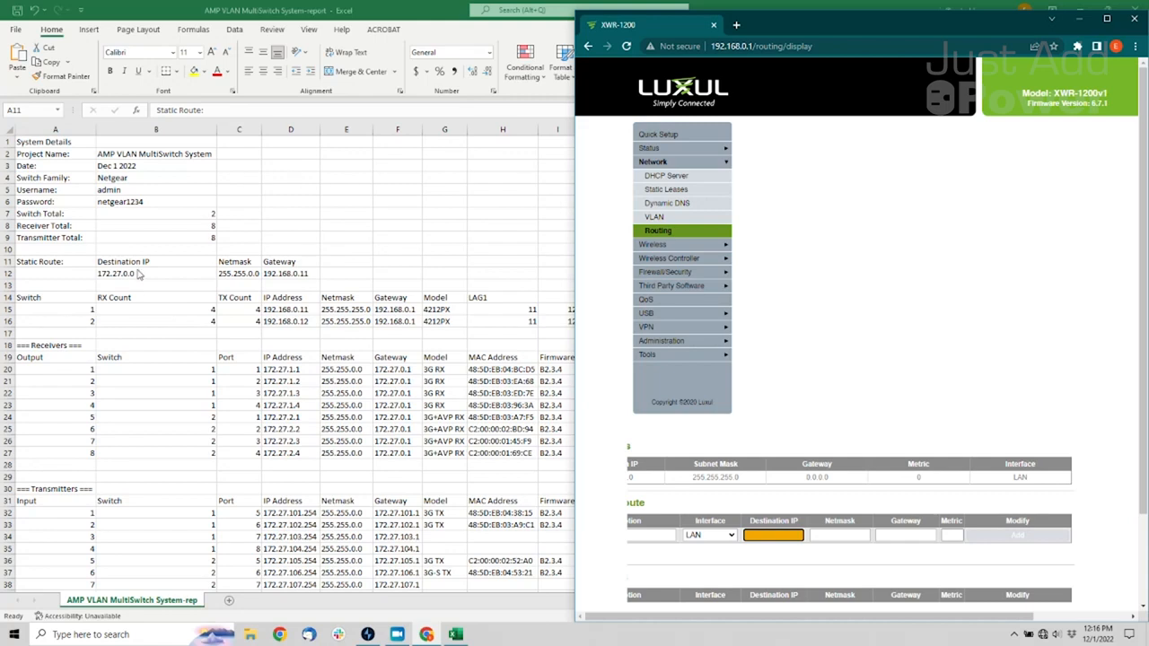
{"action": "left_click", "coordinate": [784, 538]}
{"action": "type", "text": "172.27.0.0"}
{"action": "key", "text": "Tab"}
{"action": "type", "text": "255.255.0.0"}
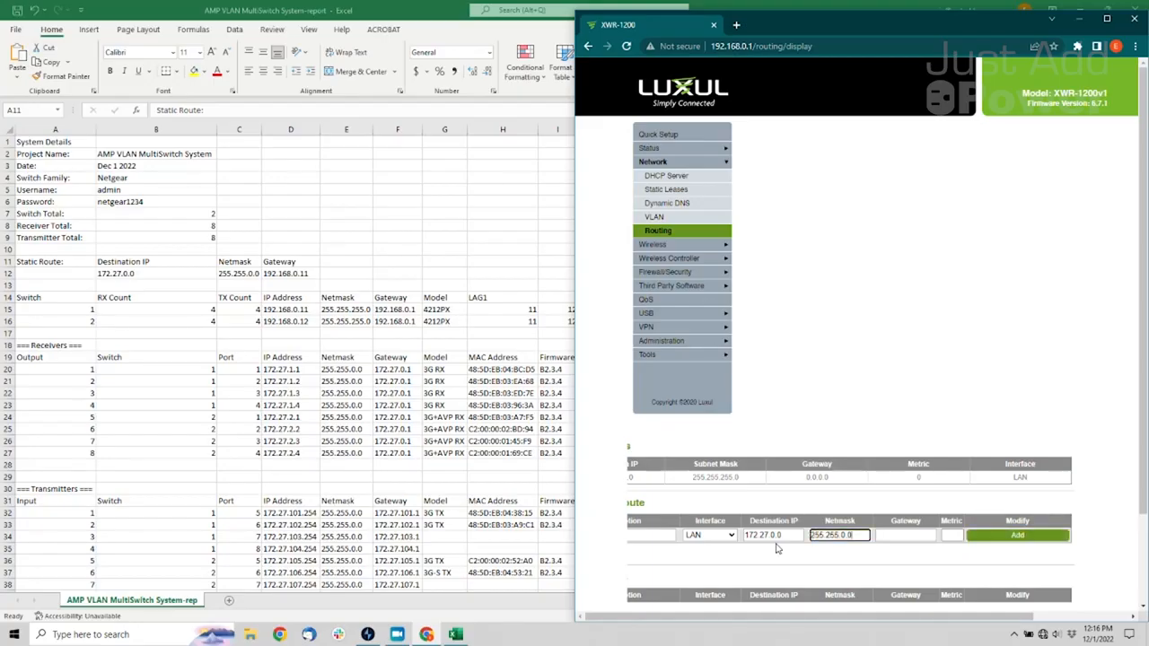
{"action": "key", "text": "Tab"}
{"action": "type", "text": "192"}
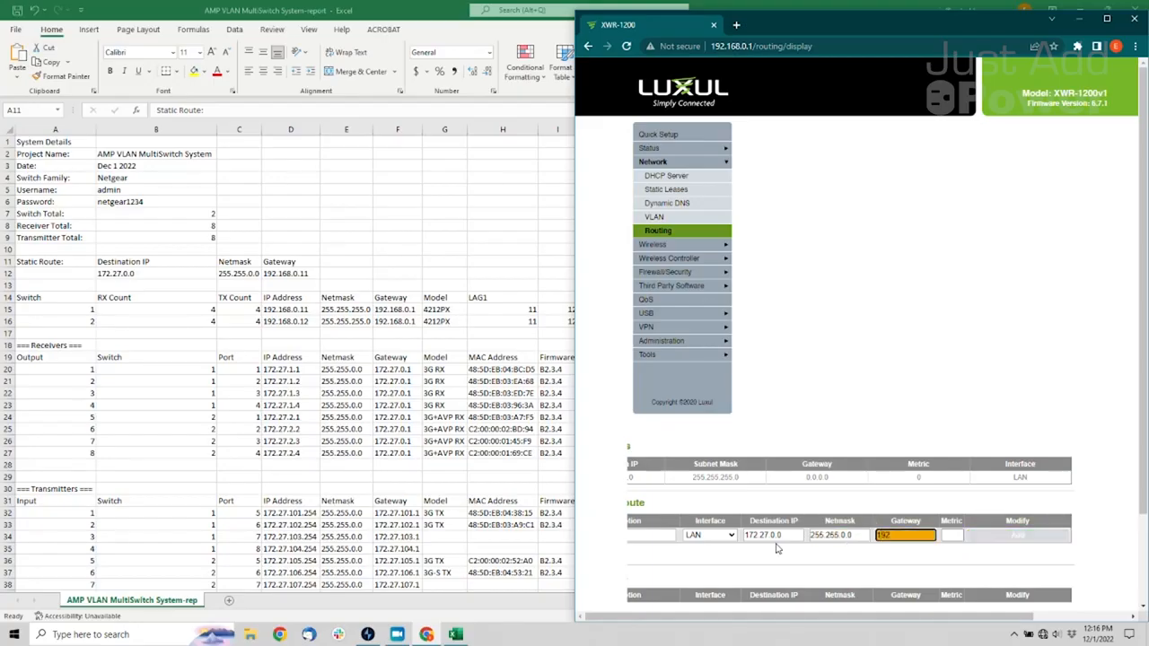
{"action": "type", "text": ".168.0.11"}
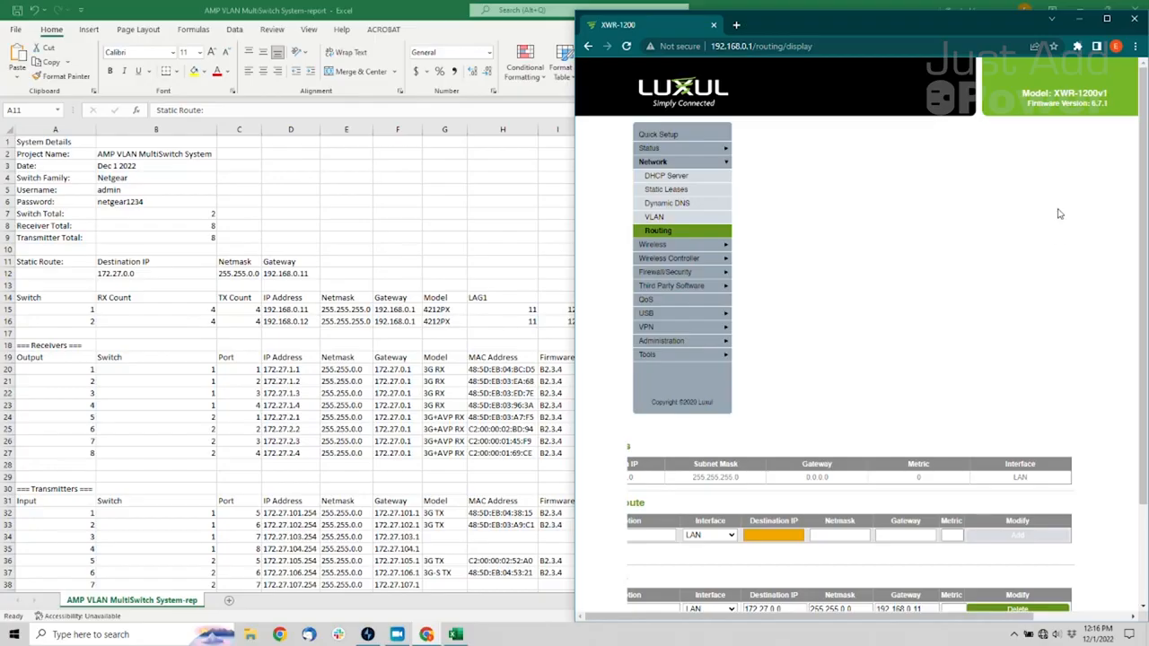
Apply the new static route, verify its active entry, and close the browser
{"action": "left_click", "coordinate": [1107, 18]}
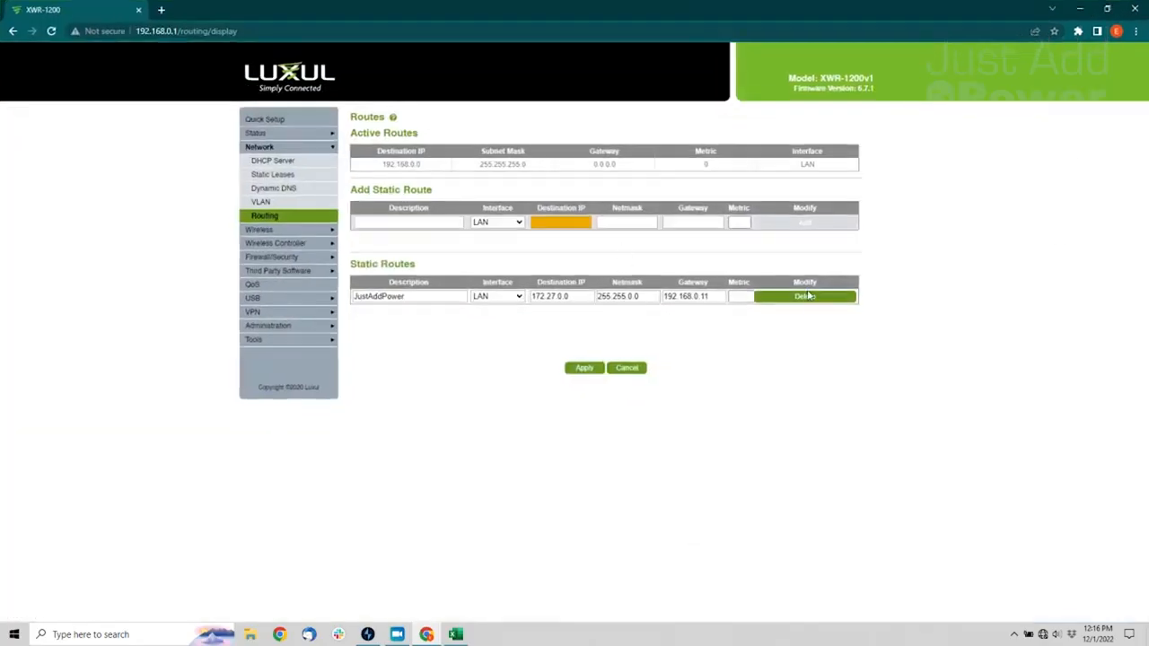
{"action": "left_click", "coordinate": [585, 369]}
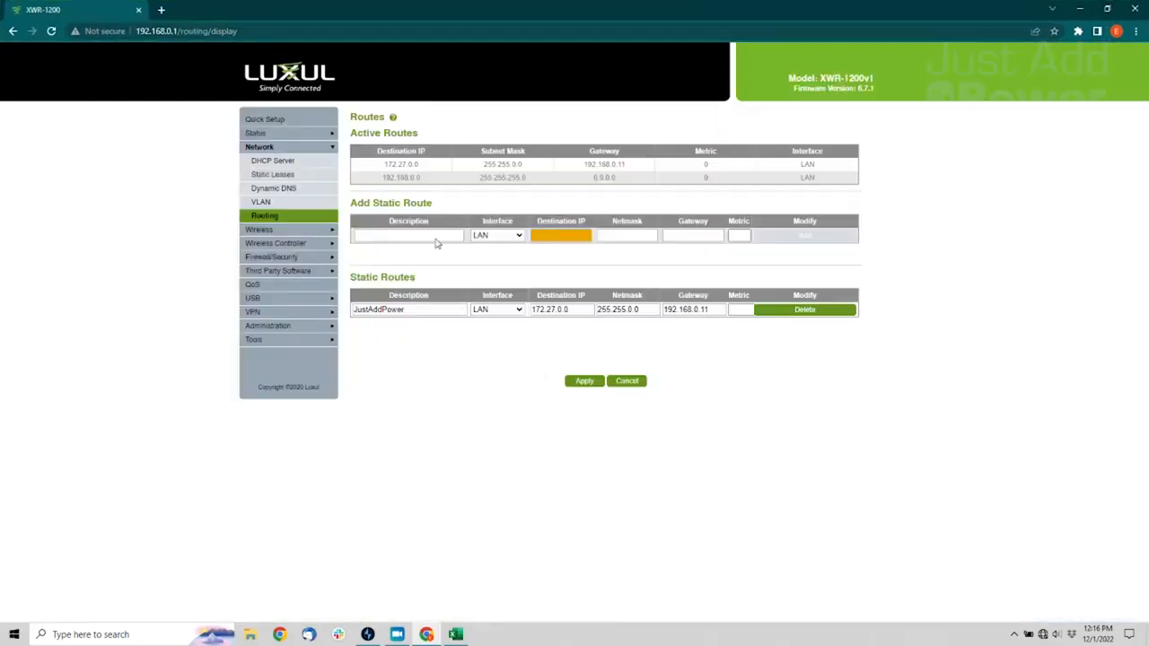
{"action": "left_click_drag", "start_coordinate": [381, 164], "coordinate": [754, 171]}
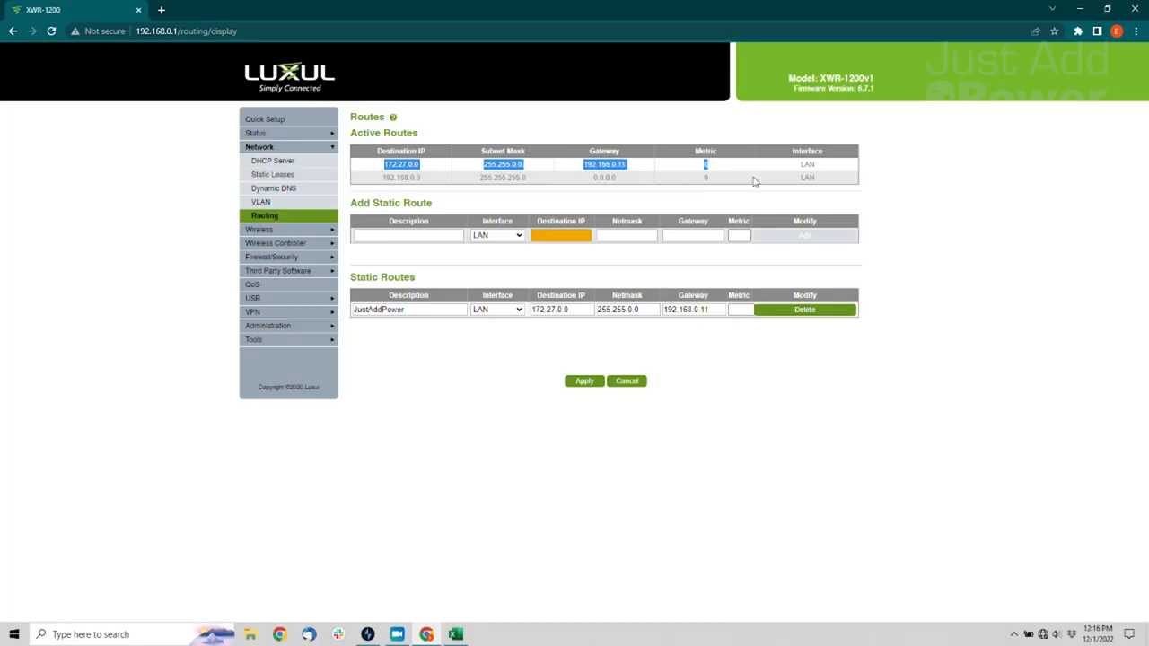
{"action": "left_click", "coordinate": [687, 359]}
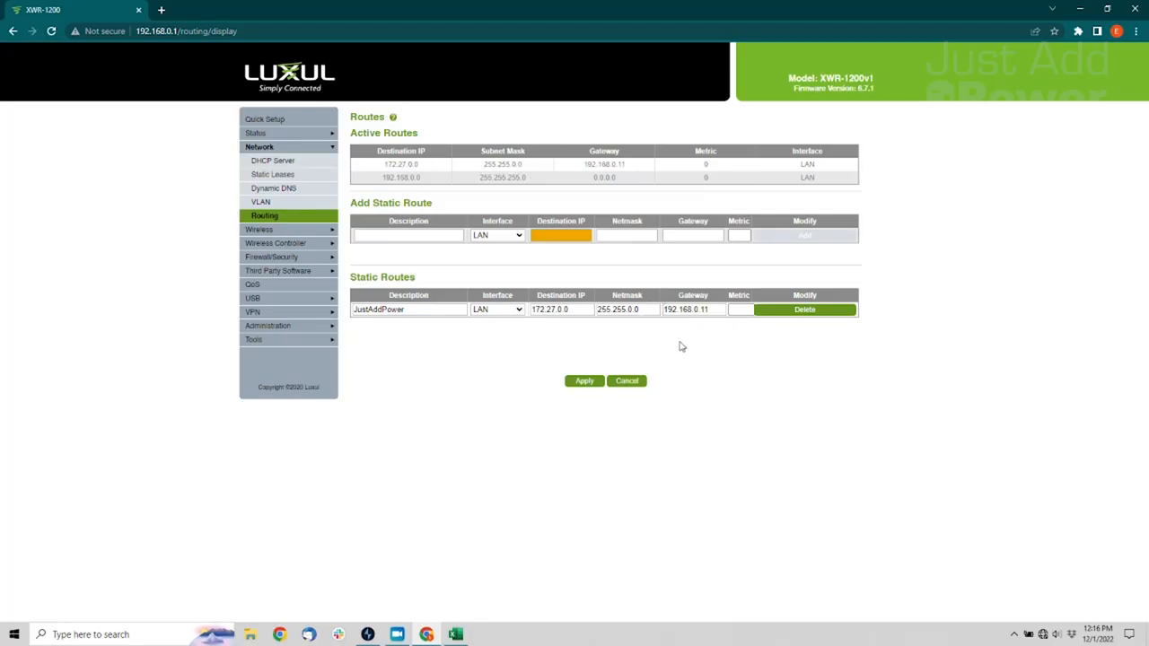
{"action": "left_click", "coordinate": [1135, 8]}
Open VLAN tools for the existing system, choose Test Switching, and connect to controller 172.27.1.1
{"action": "left_click", "coordinate": [1081, 11]}
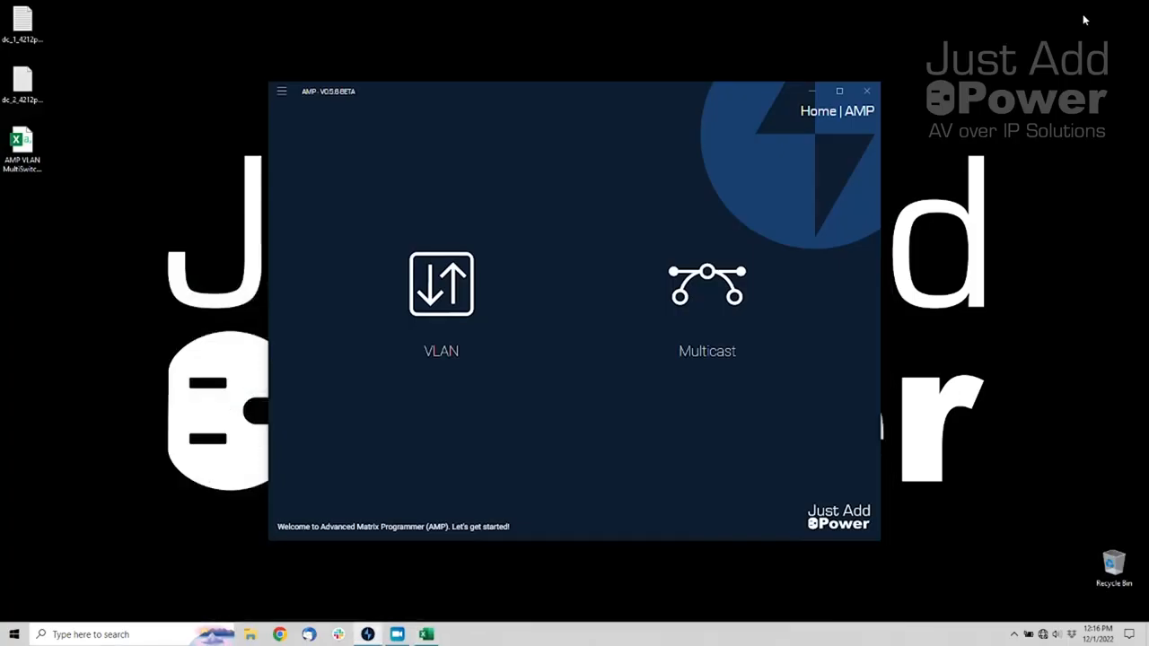
{"action": "left_click", "coordinate": [441, 303]}
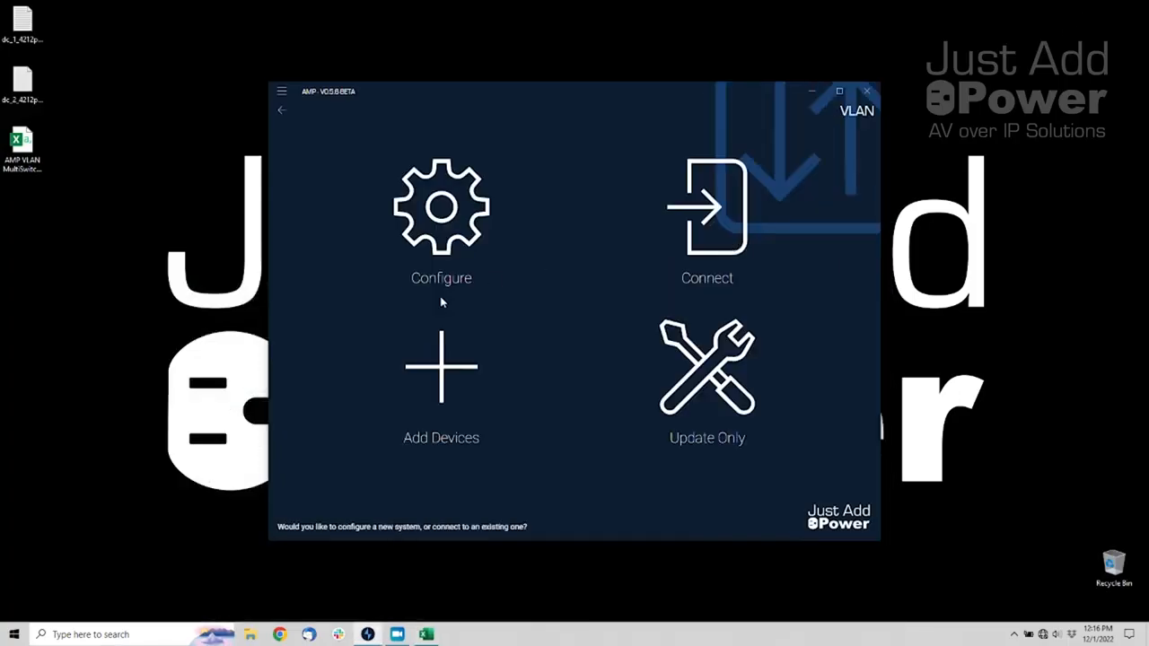
{"action": "left_click", "coordinate": [709, 224]}
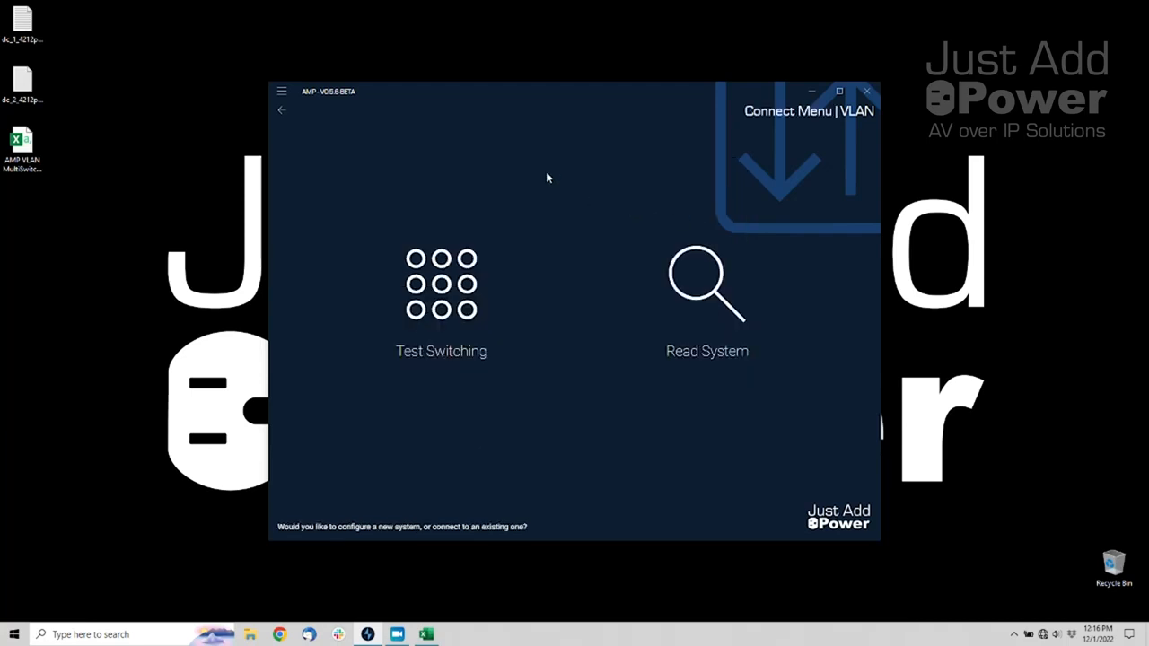
{"action": "left_click", "coordinate": [443, 299]}
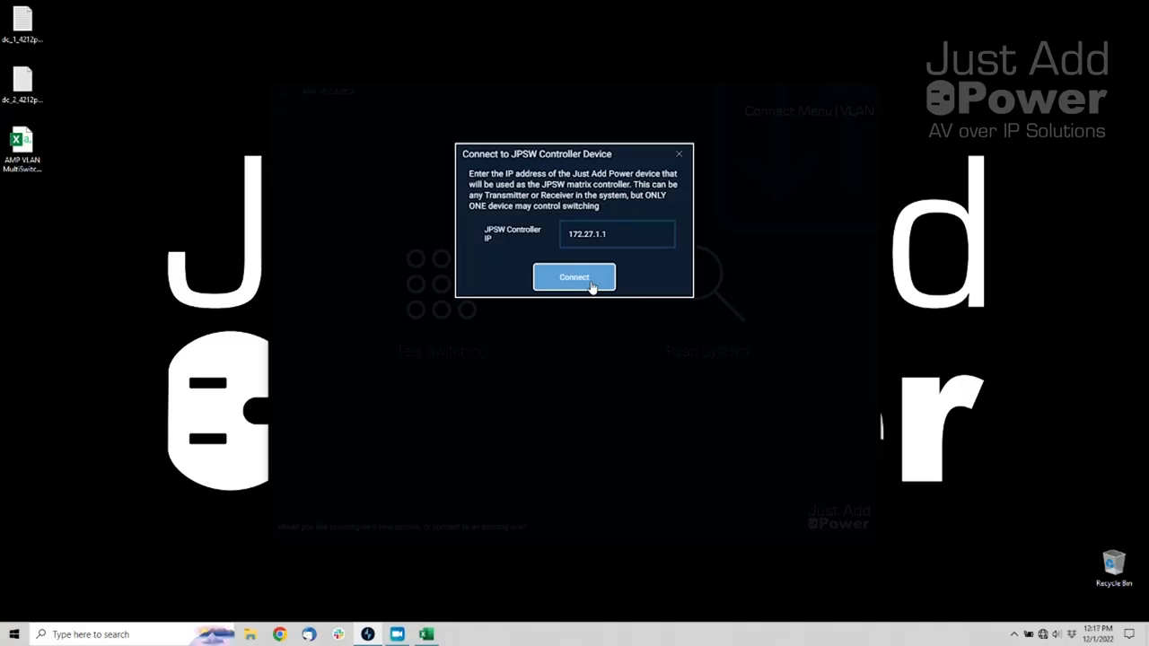
{"action": "left_click", "coordinate": [592, 286]}
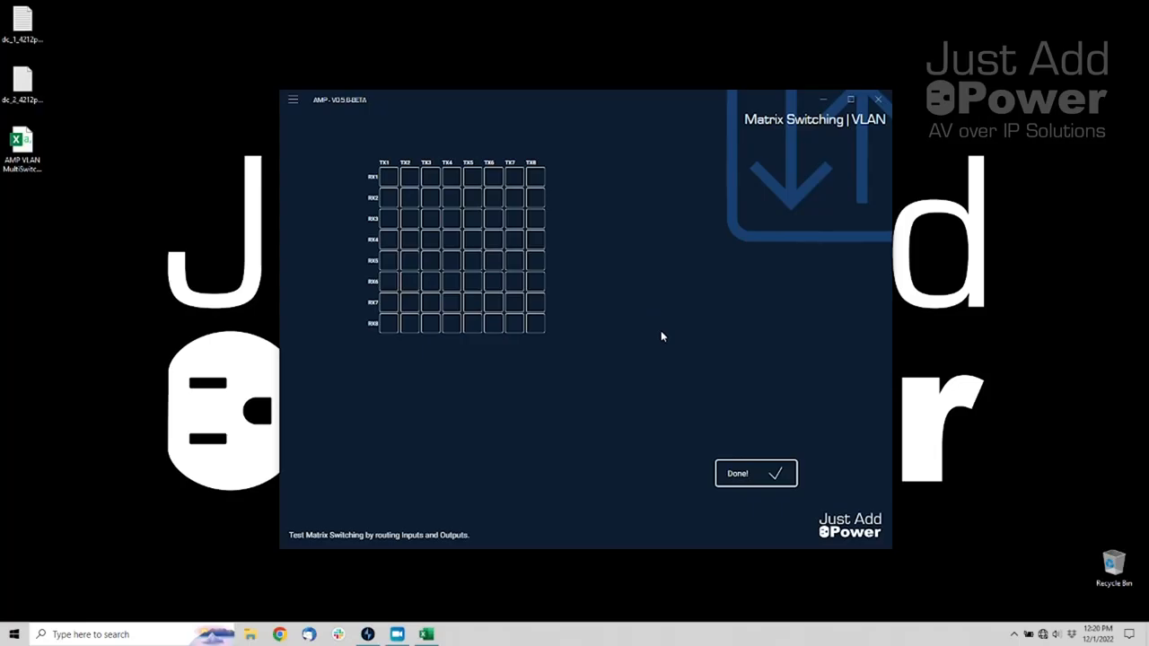
Route Source 1 to all displays, then Source 2 to displays 2, 5, 6 and Source 5 to display 3
{"action": "left_click", "coordinate": [384, 163]}
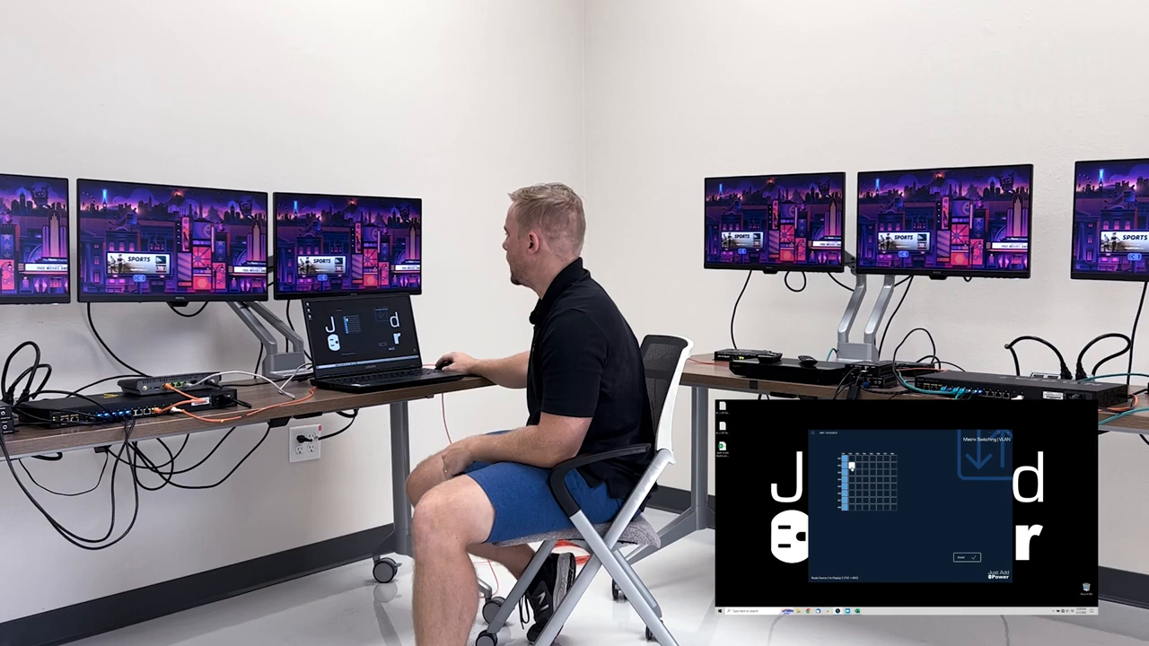
{"action": "left_click", "coordinate": [851, 466]}
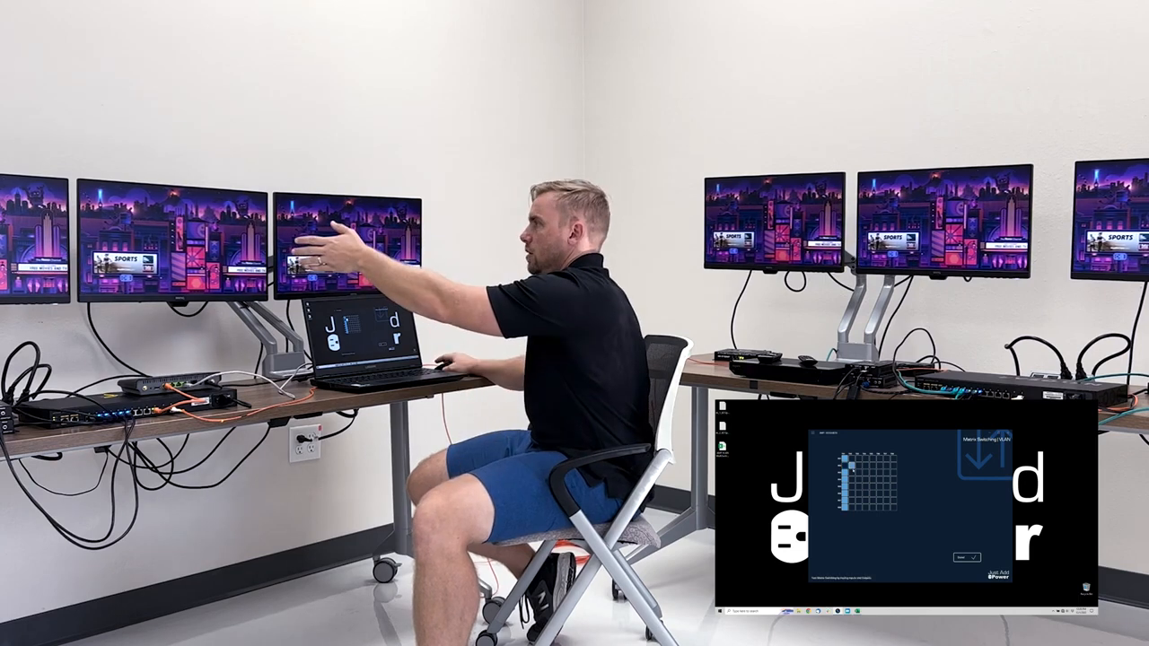
{"action": "left_click", "coordinate": [872, 473]}
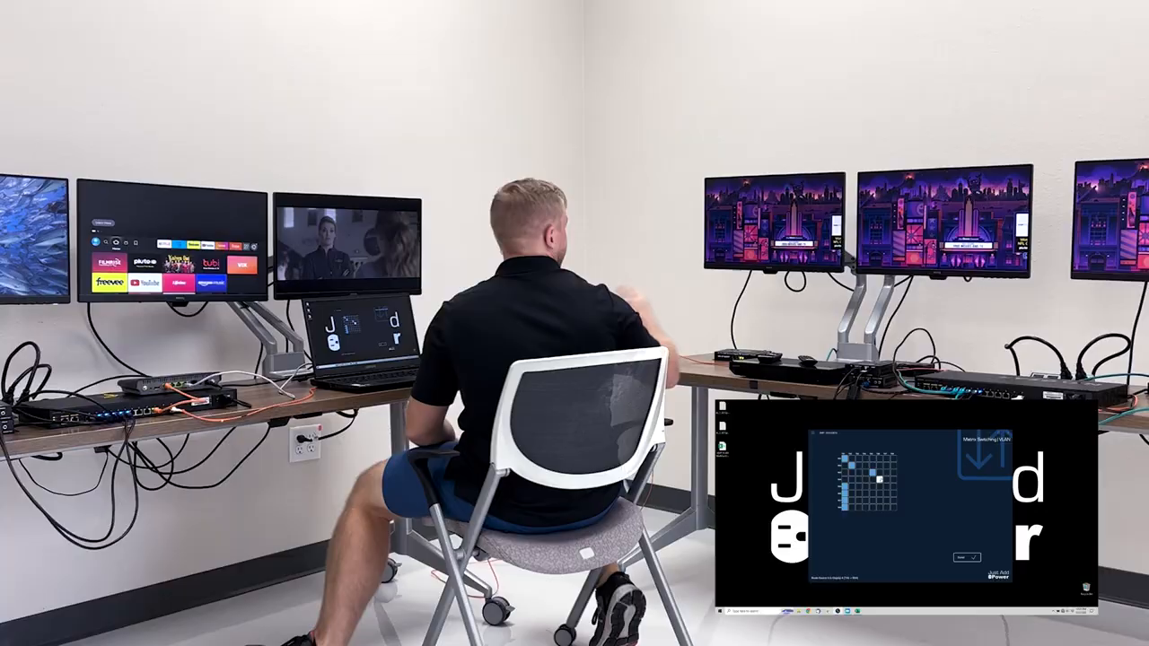
{"action": "left_click", "coordinate": [852, 489]}
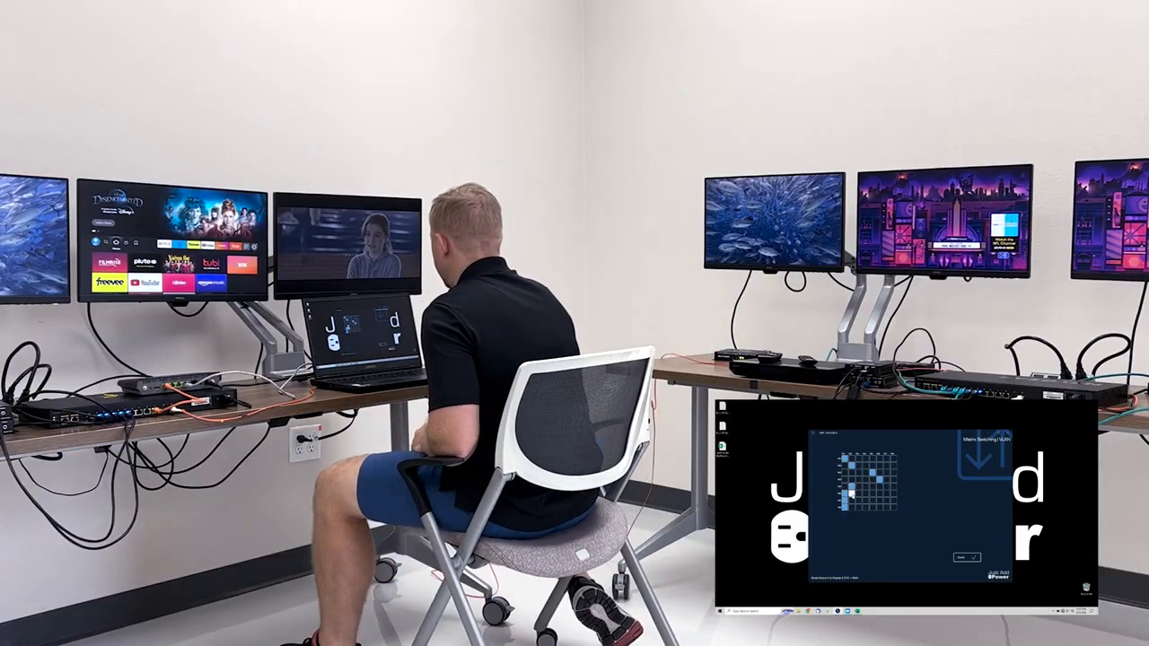
{"action": "left_click", "coordinate": [850, 499]}
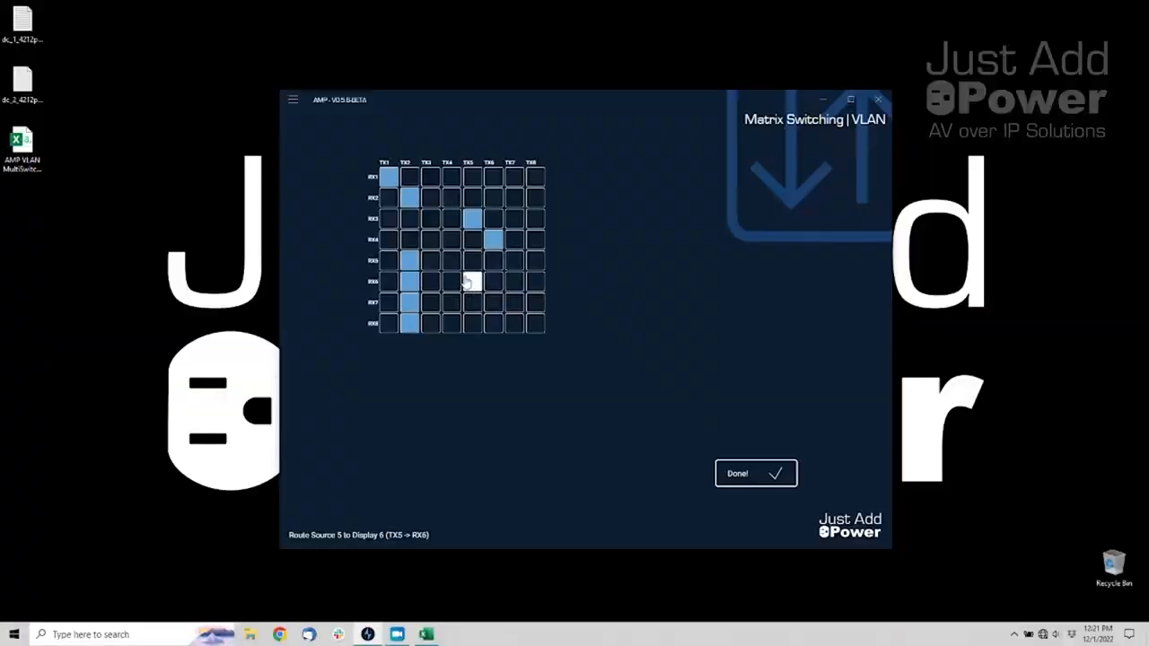
Route Source 5 to display 7 and Source 6 to display 8, then bring up the Excel report
{"action": "left_click", "coordinate": [480, 307]}
{"action": "left_click", "coordinate": [494, 324]}
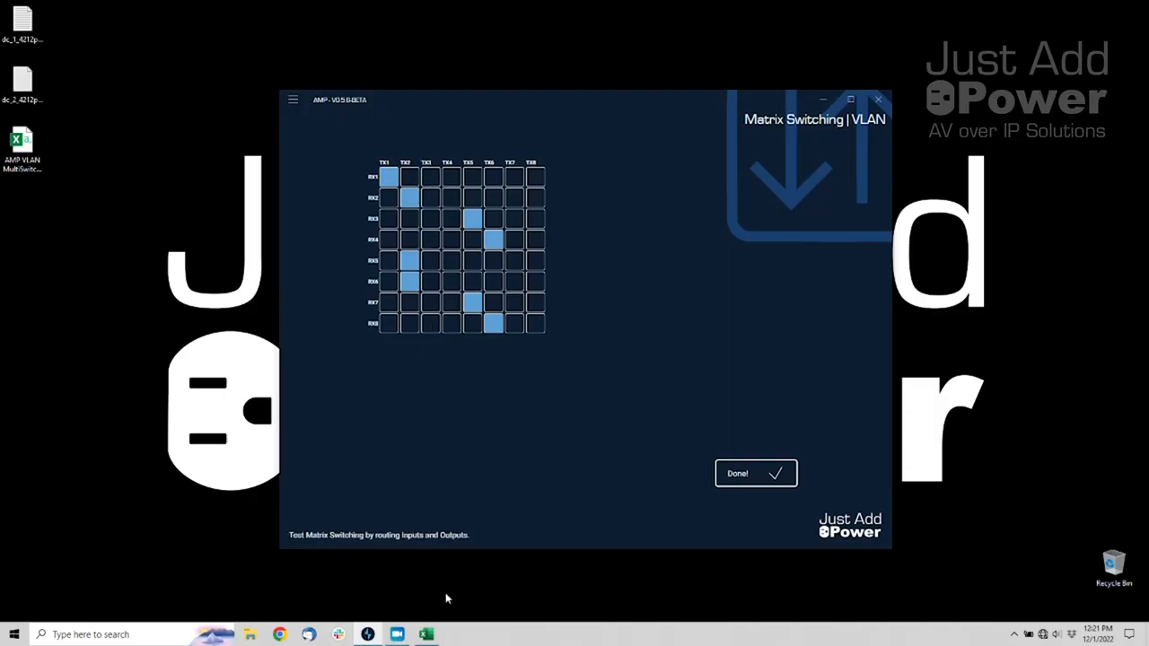
{"action": "left_click", "coordinate": [426, 635]}
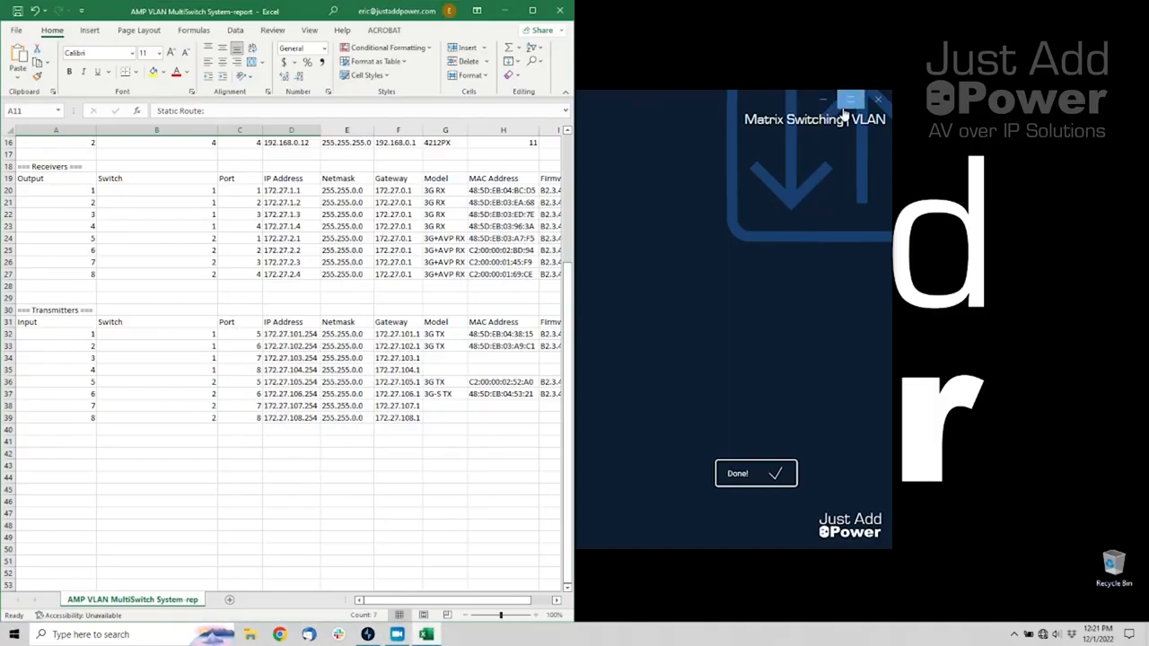
Place AMP beside the Excel report, check transmitter rows 1–4 (model G32) against the matrix, then finish the switching test
{"action": "left_click", "coordinate": [775, 113]}
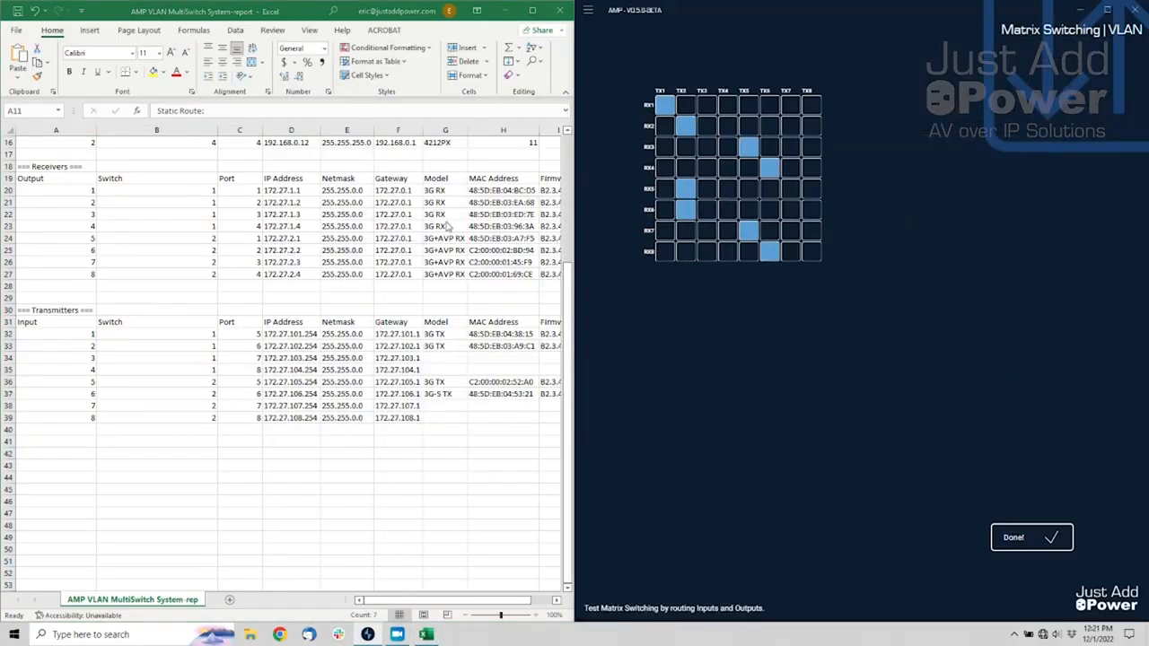
{"action": "left_click", "coordinate": [437, 359]}
{"action": "left_click", "coordinate": [430, 334]}
{"action": "left_click_drag", "start_coordinate": [430, 334], "coordinate": [435, 346]}
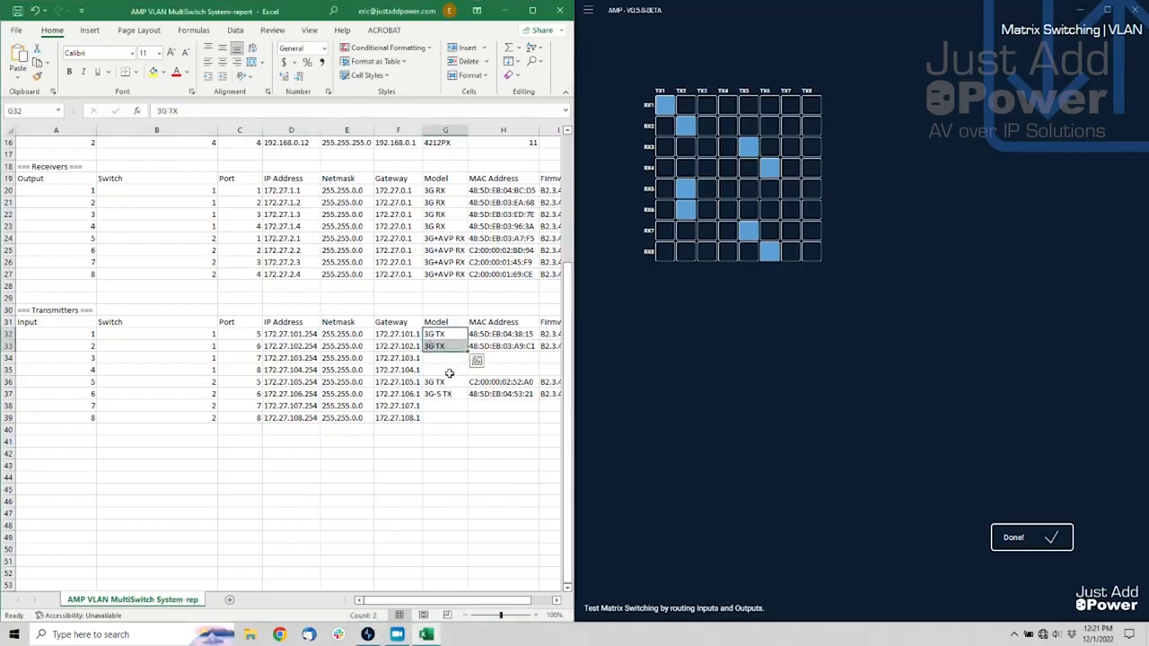
{"action": "left_click_drag", "start_coordinate": [76, 355], "coordinate": [512, 374]}
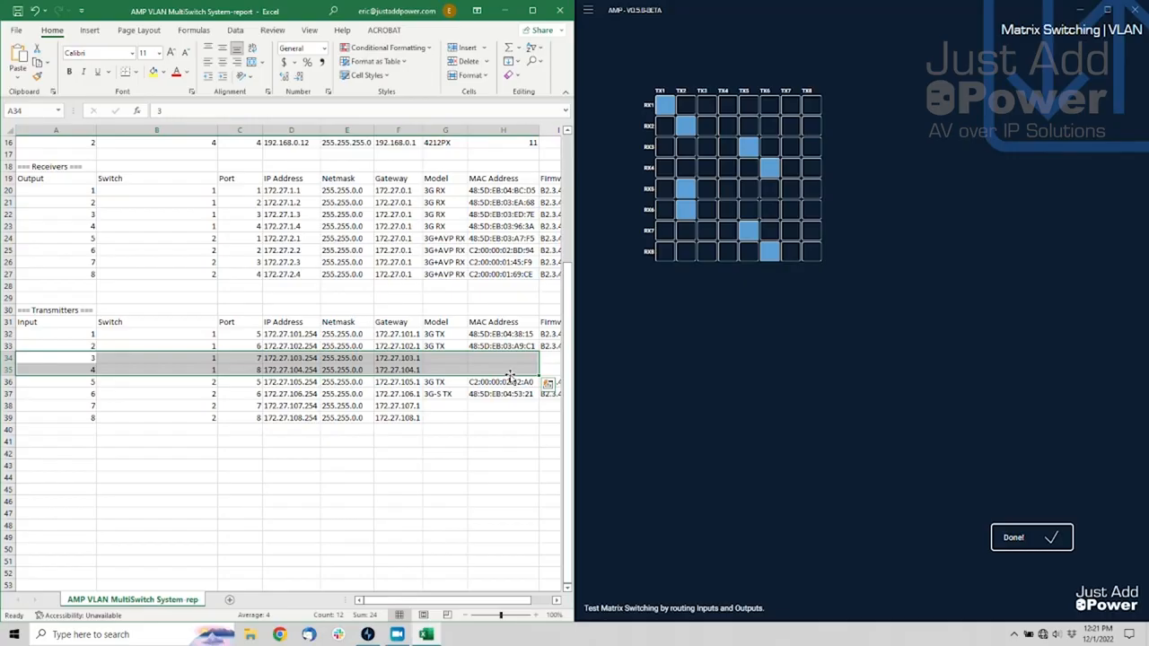
{"action": "left_click_drag", "start_coordinate": [87, 383], "coordinate": [565, 391]}
{"action": "left_click", "coordinate": [804, 359]}
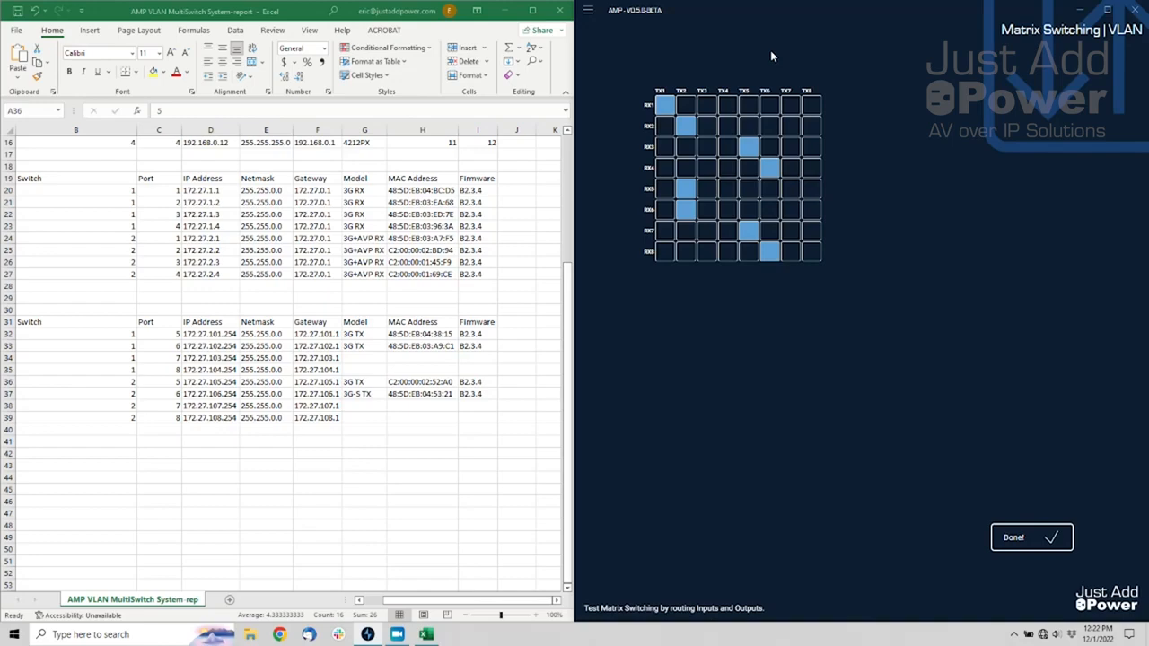
{"action": "left_click", "coordinate": [1009, 542]}
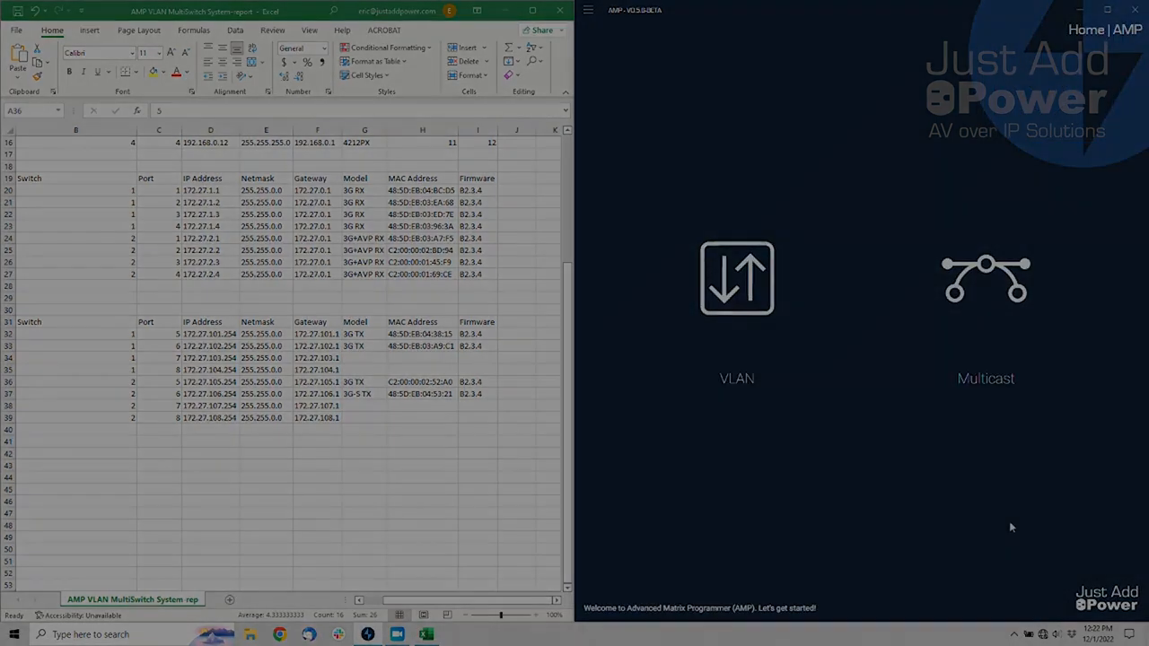